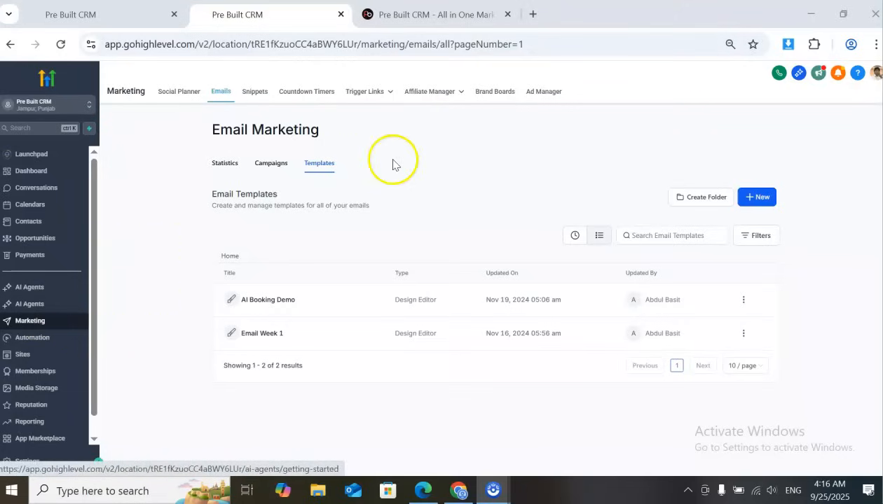
Create a new countdown timer under Marketing using the Progress Timer template
click(293, 100)
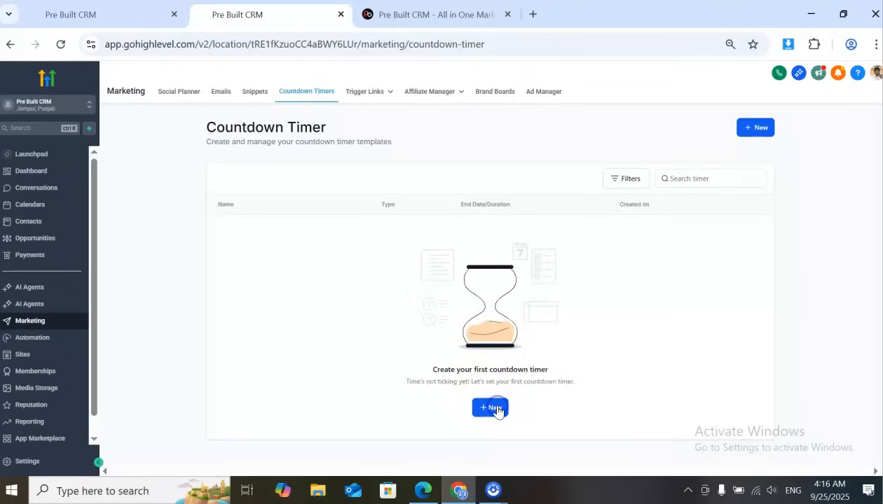
click(495, 409)
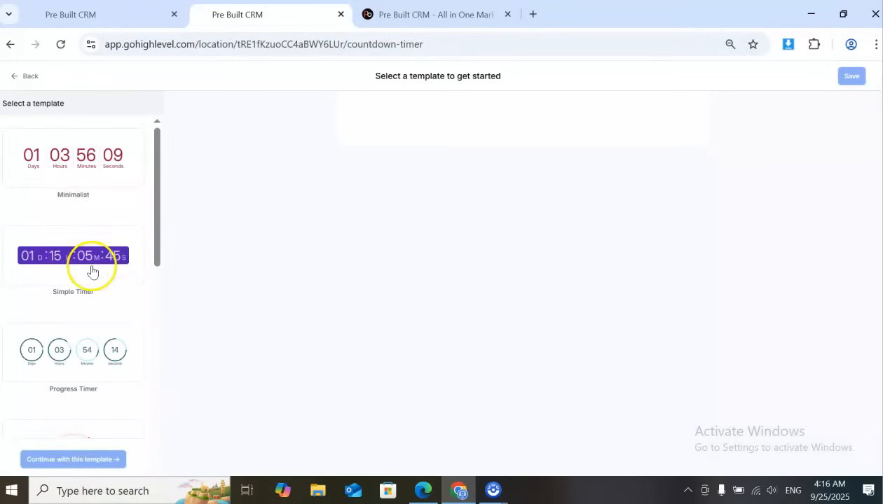
scroll(94, 312, down, 1)
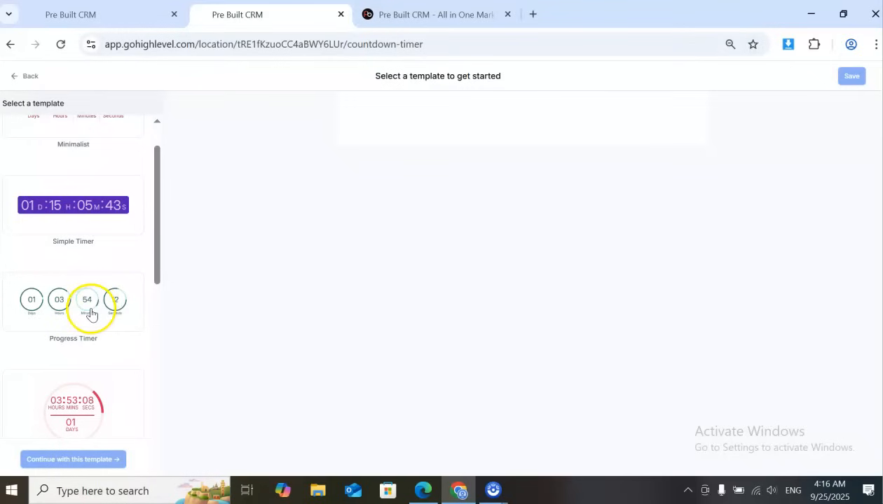
click(91, 313)
scroll(93, 312, down, 3)
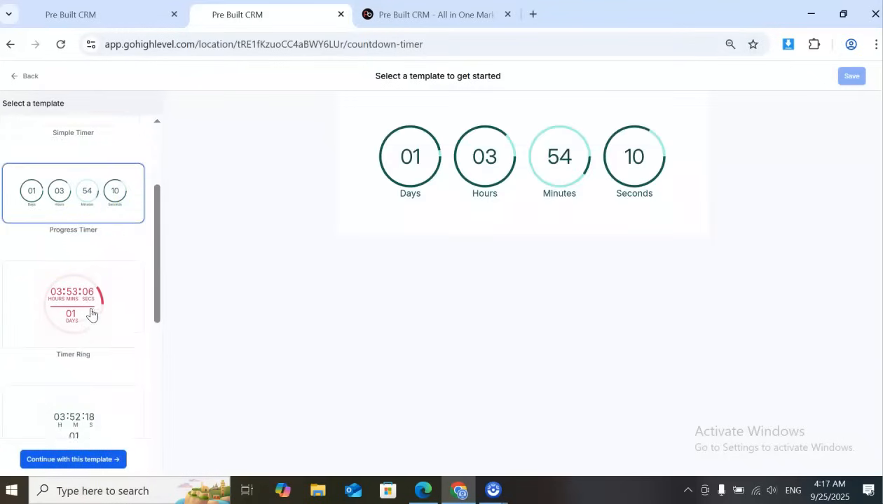
click(84, 461)
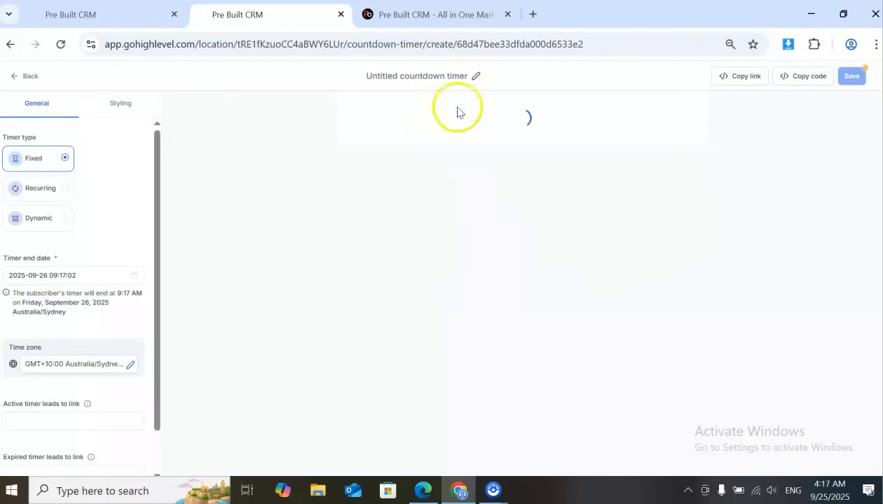
Rename the untitled countdown timer as "Timer 1"
click(458, 76)
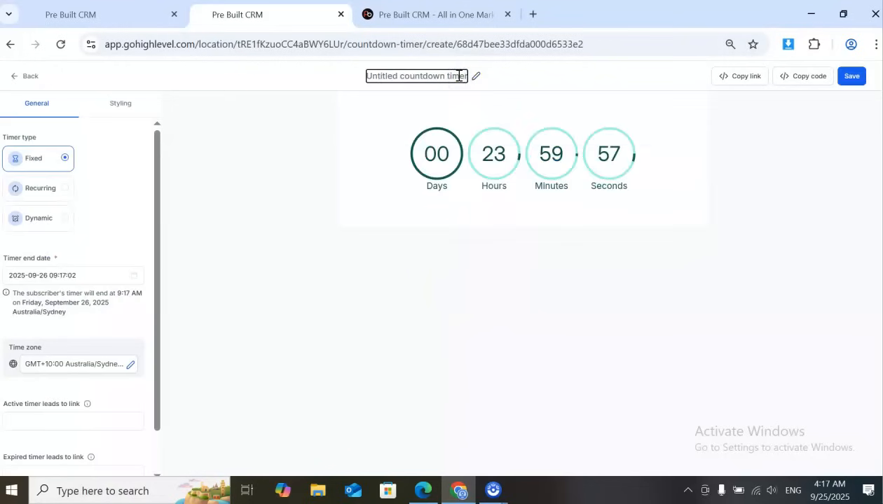
key(ctrl+a)
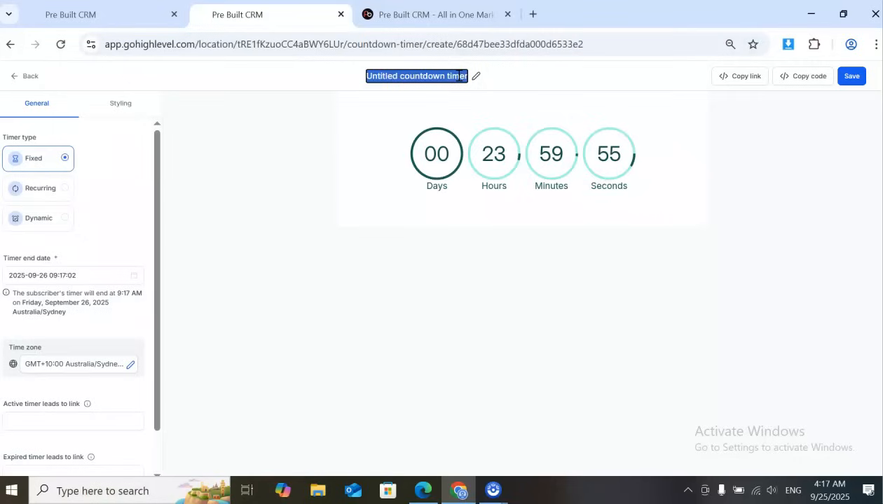
key(BackSpace)
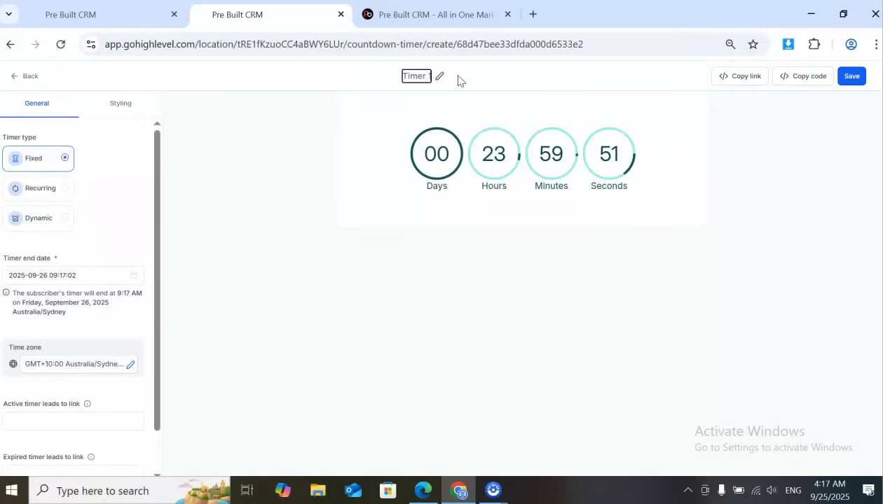
click(528, 77)
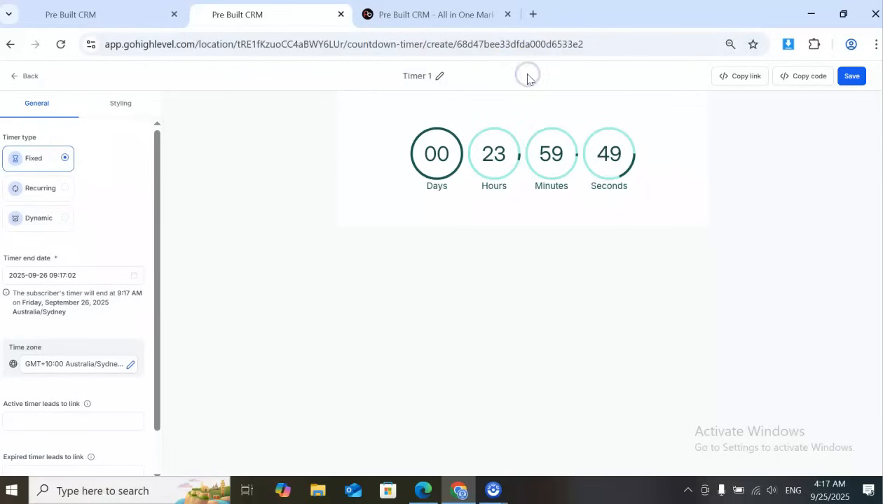
Change the timer type to Dynamic and set the countdown duration's hours to 1
scroll(138, 273, down, 1)
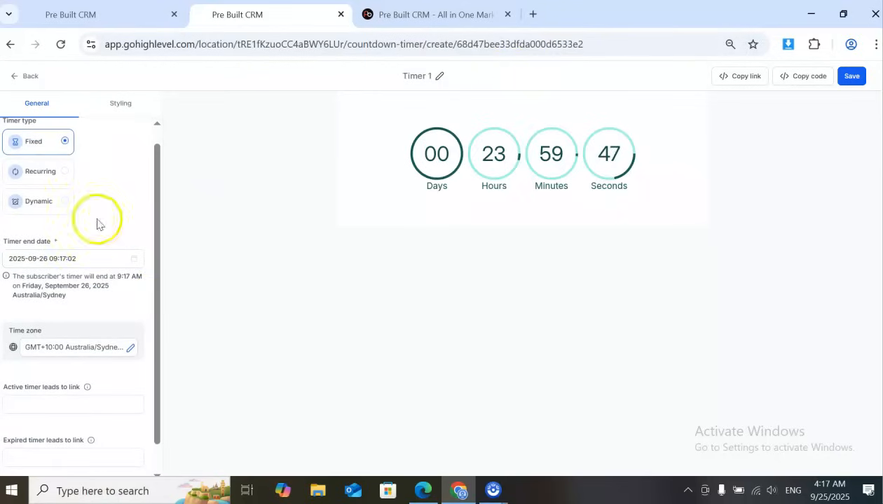
click(65, 213)
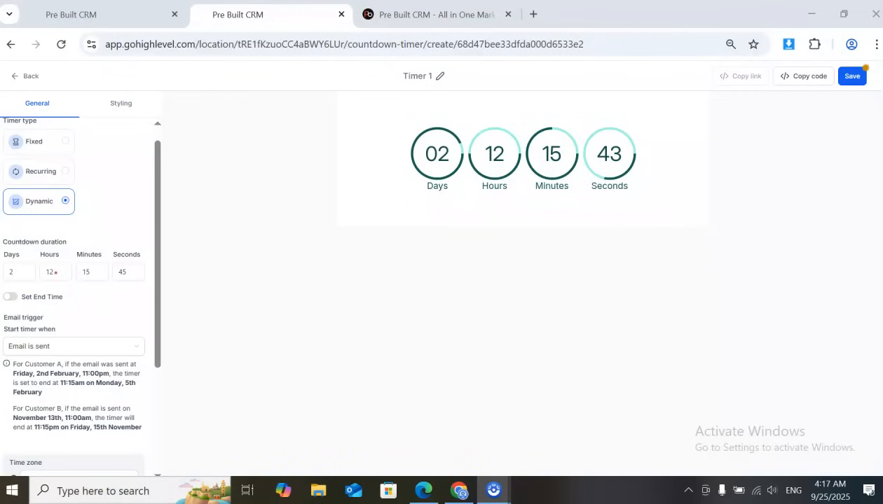
click(54, 272)
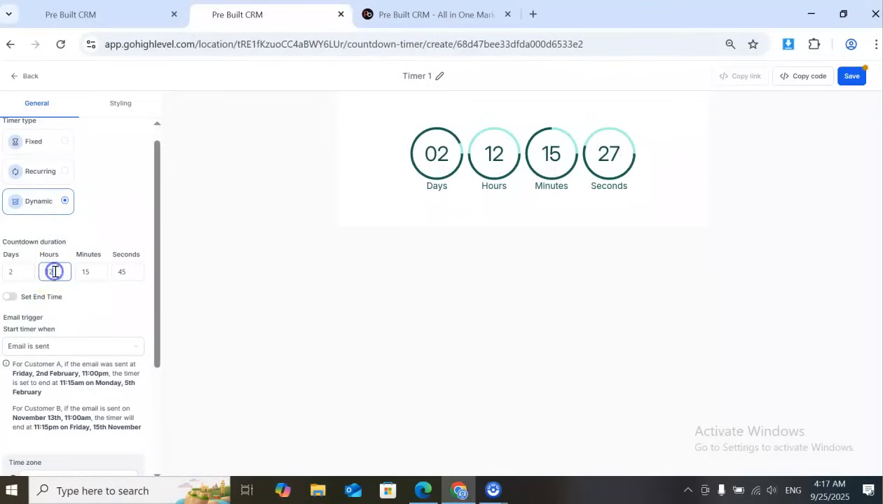
key(BackSpace)
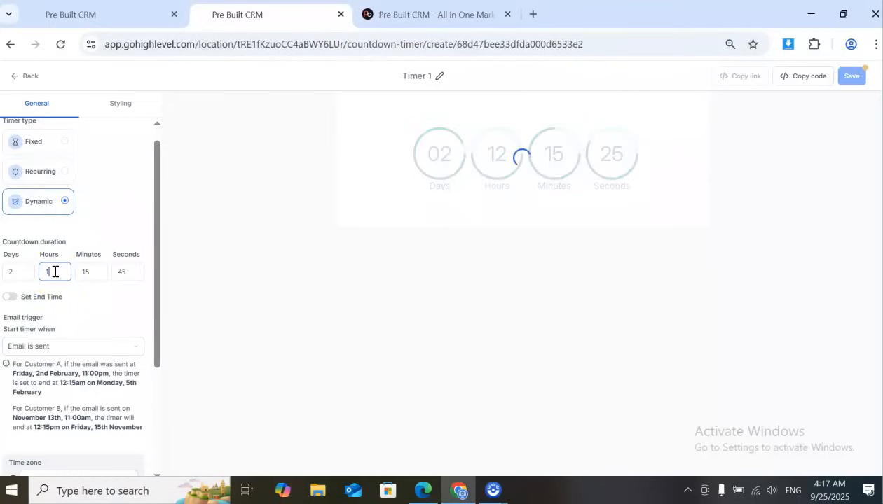
key(BackSpace)
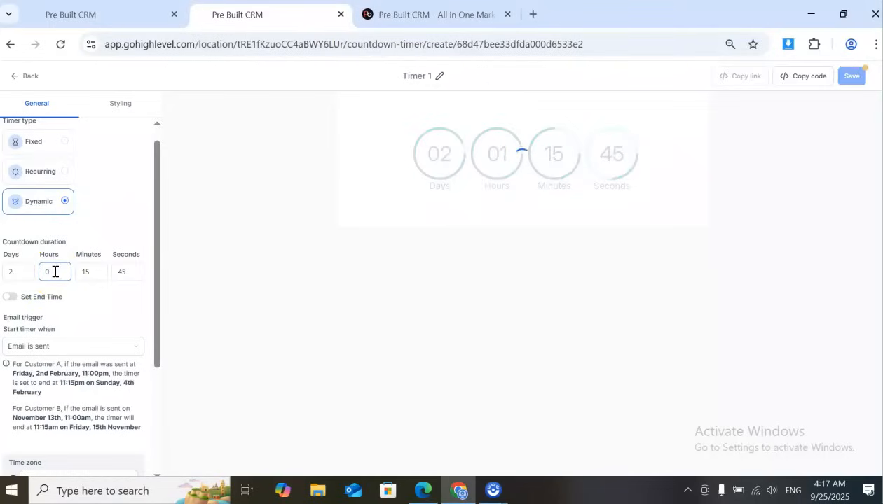
text(1)
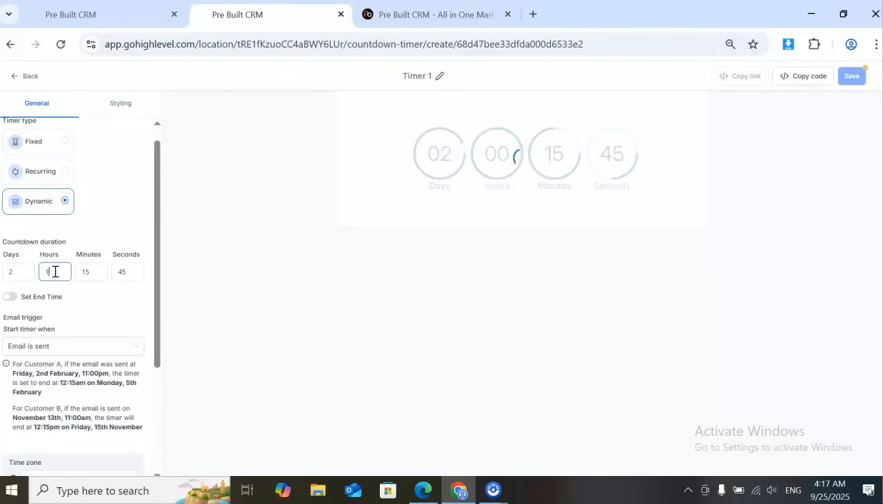
Set the countdown duration's minutes, seconds and days to 0
click(95, 272)
key(BackSpace)
key(BackSpace)
click(128, 271)
key(BackSpace)
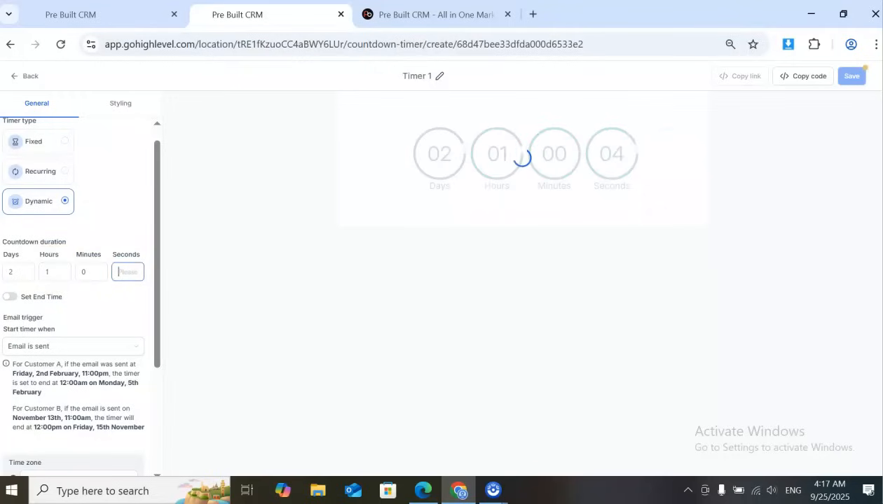
text(0)
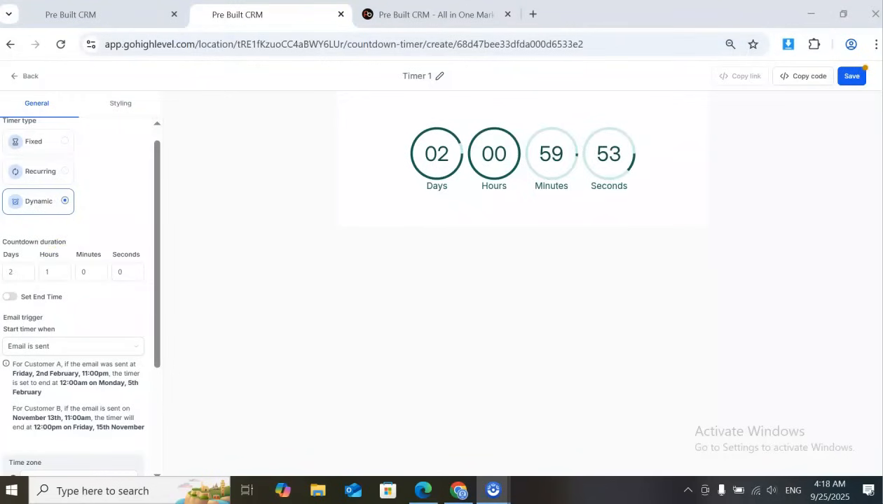
double_click(24, 274)
text(0)
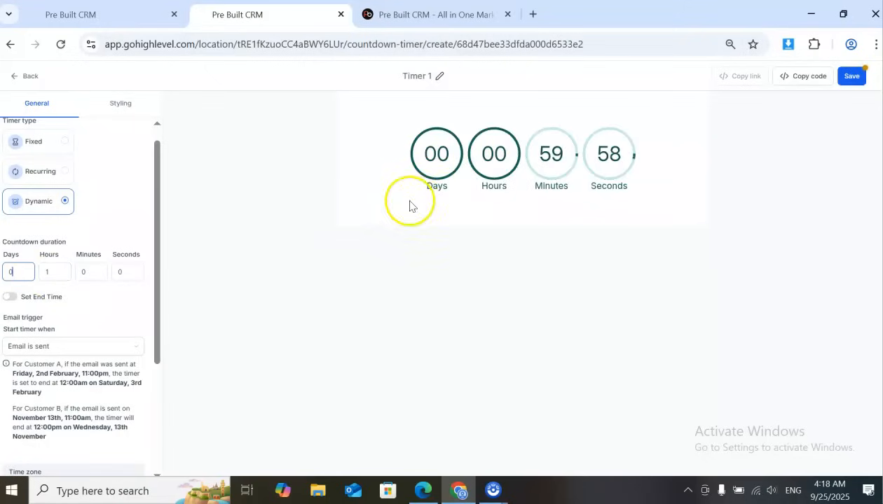
Set the email trigger to start the timer when "User opens the email"
scroll(19, 364, down, 1)
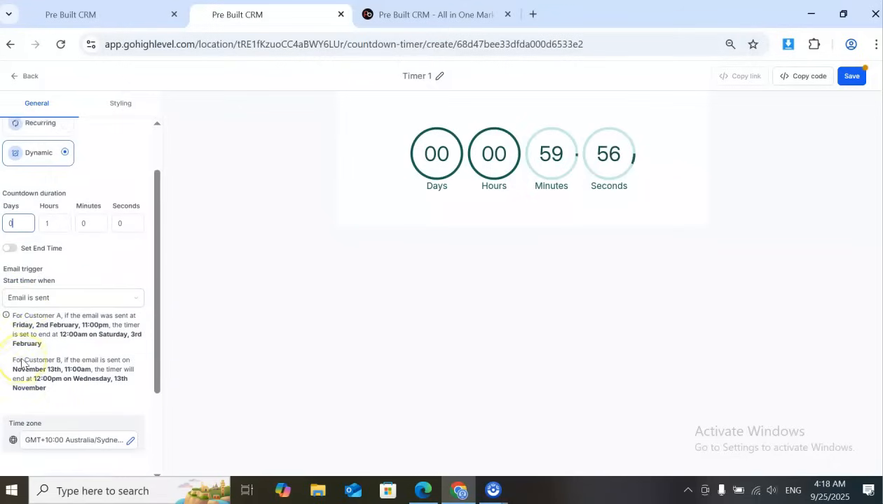
scroll(23, 363, down, 1)
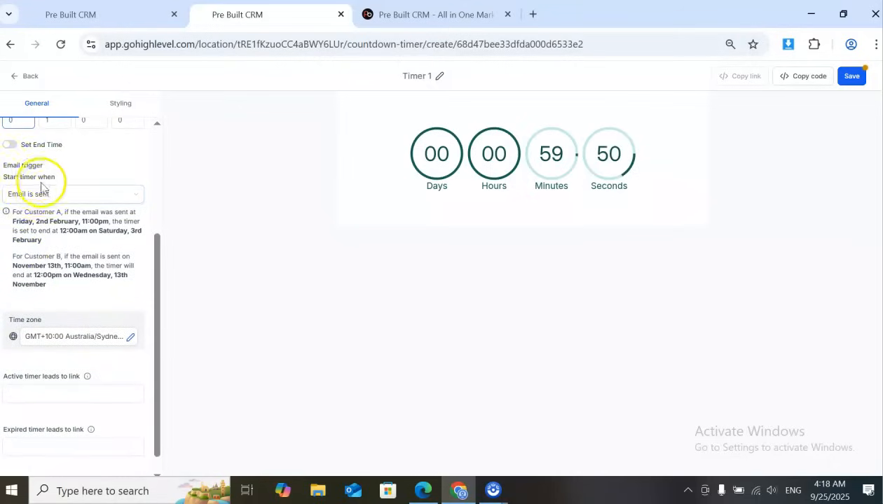
click(39, 197)
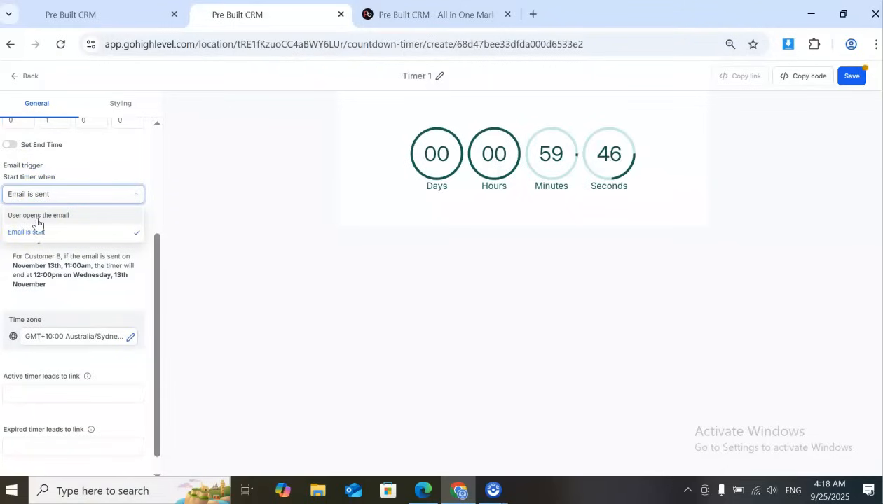
click(37, 223)
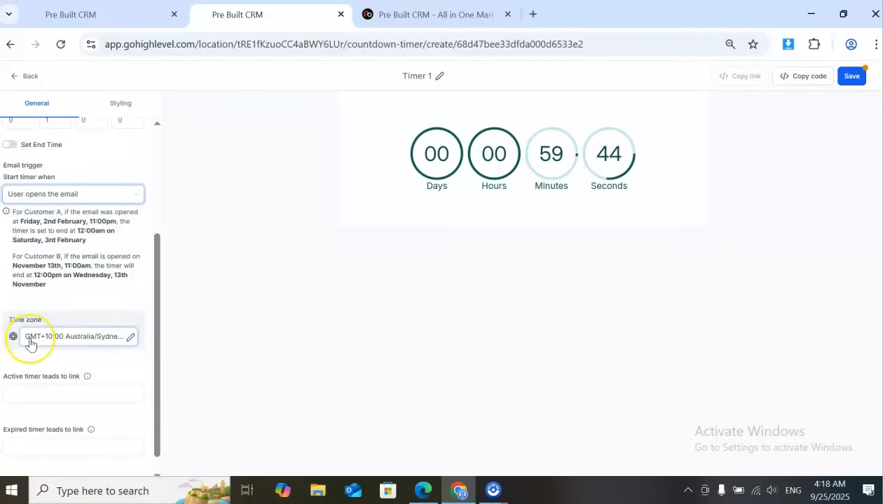
Open the preview of the Offer Page from the Demo Count Down funnel to get the active timer's link
scroll(30, 344, down, 1)
click(37, 366)
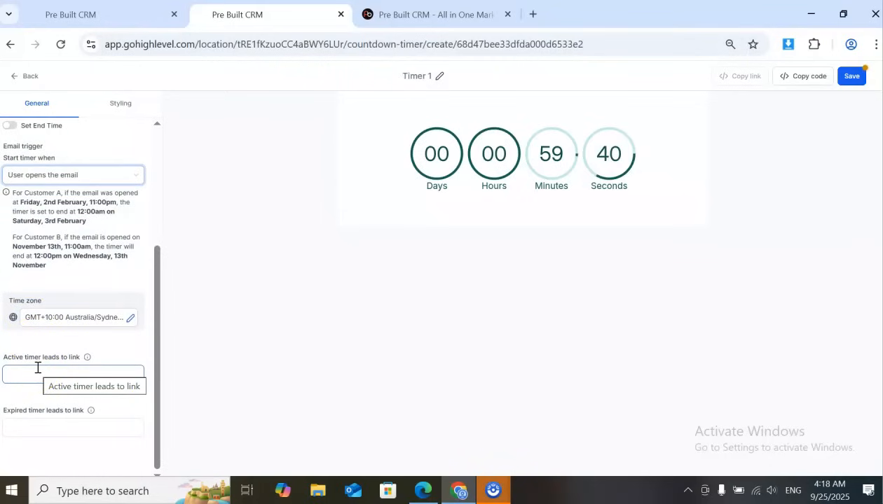
click(35, 379)
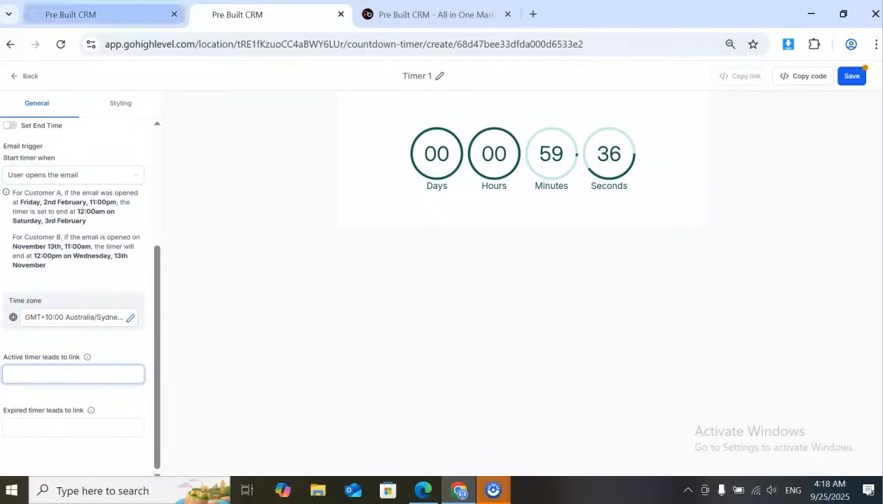
click(88, 14)
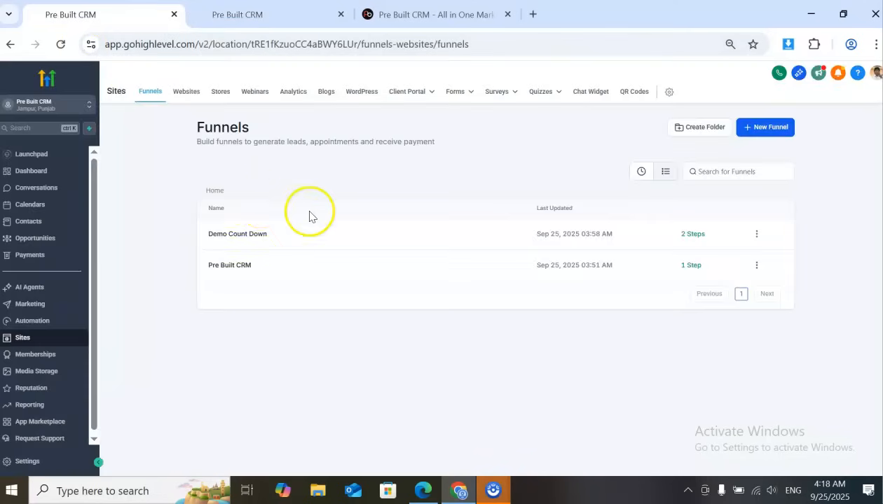
click(251, 235)
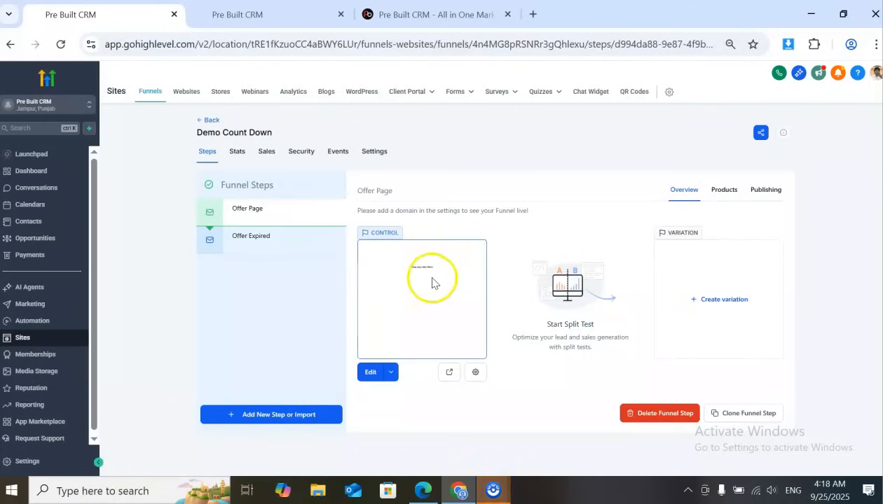
click(449, 372)
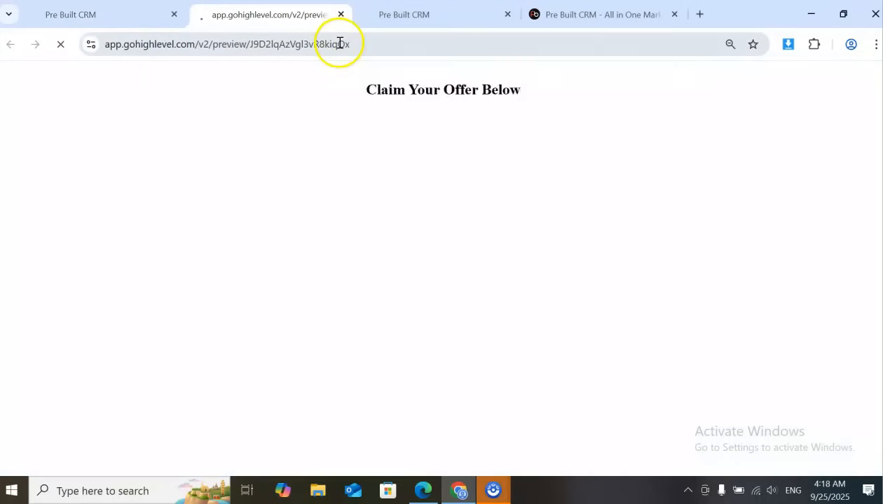
Copy the Offer Page preview URL and paste it as the link for Timer 1's active state
click(339, 44)
right_click(339, 44)
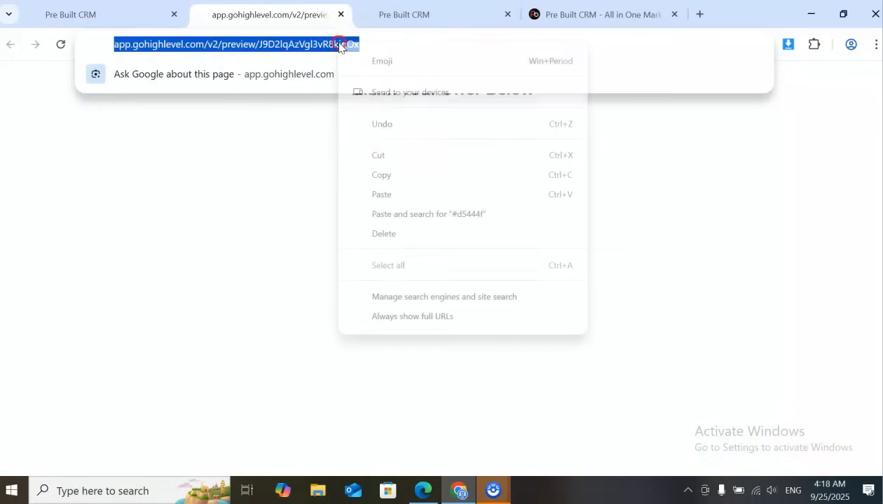
click(390, 179)
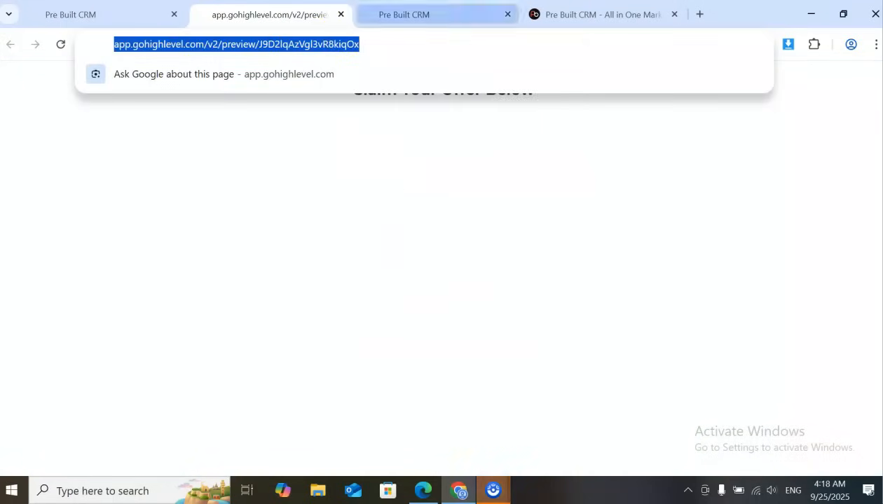
click(421, 14)
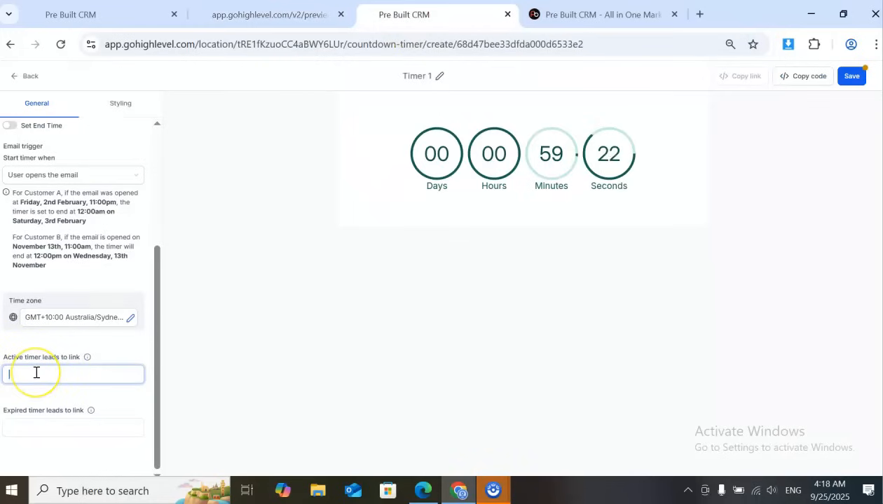
key(ctrl+v)
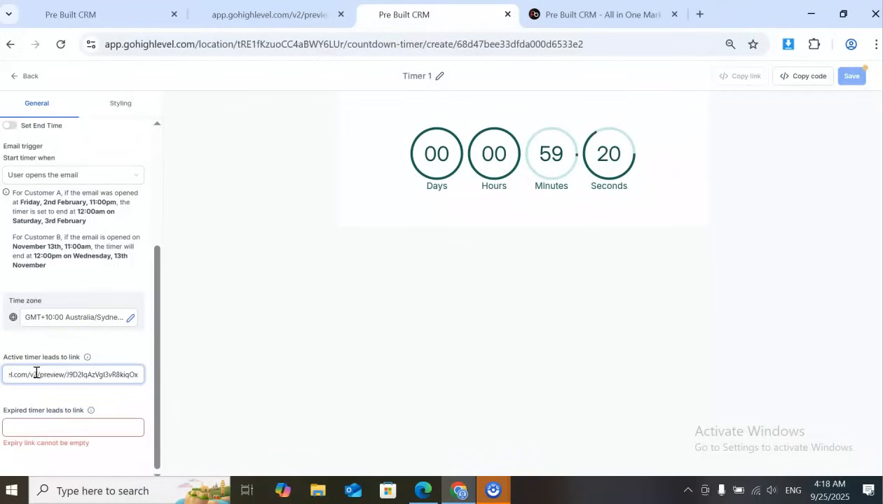
Open the preview of the Offer Expired page from the Demo Count Down funnel to get the expired timer's link
click(102, 430)
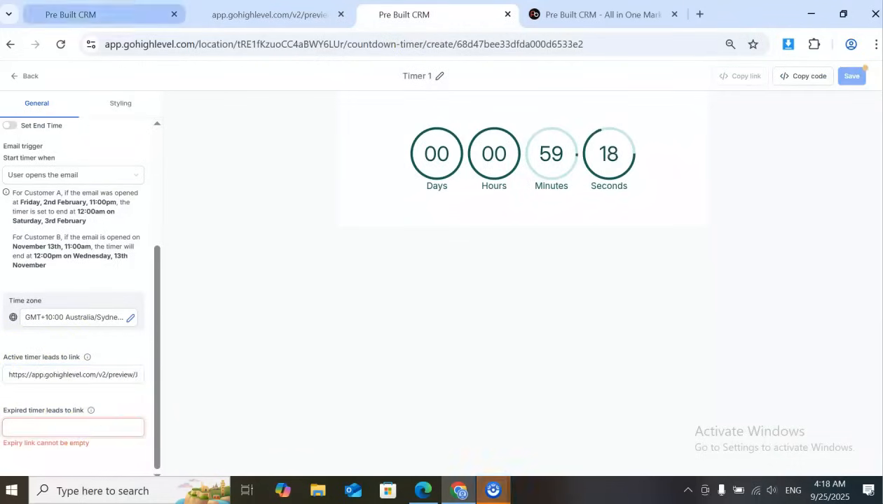
click(105, 8)
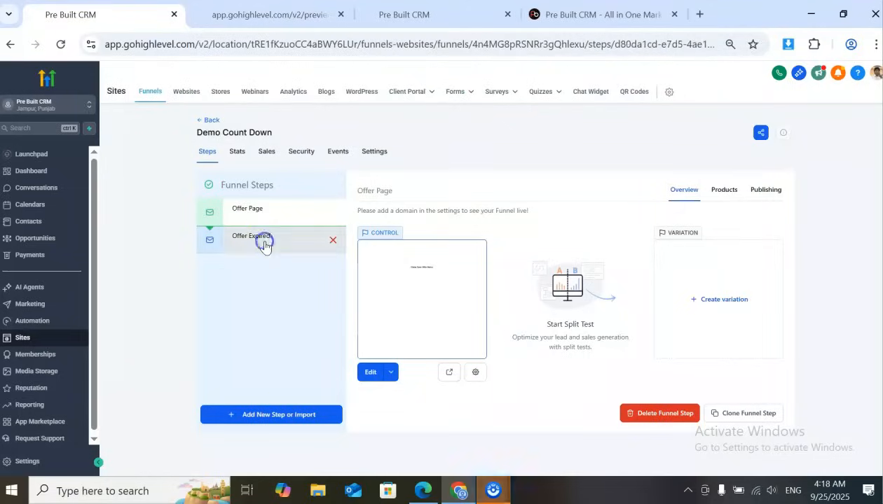
click(259, 237)
click(400, 372)
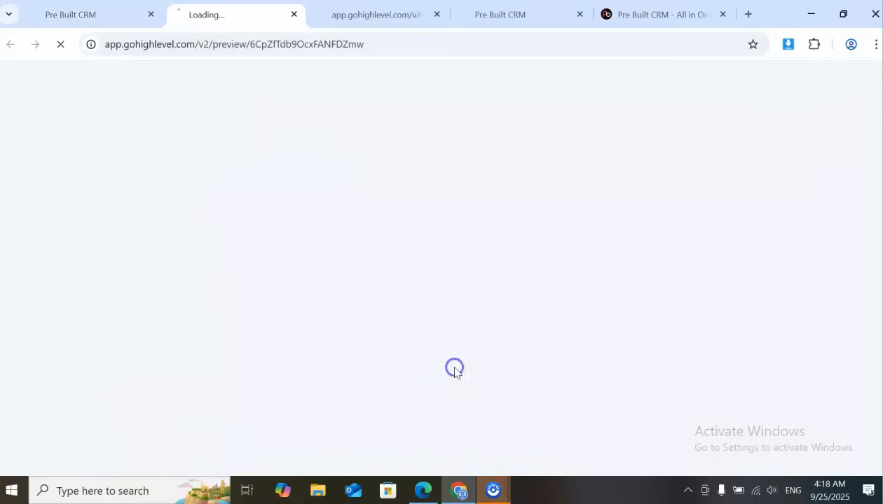
click(390, 8)
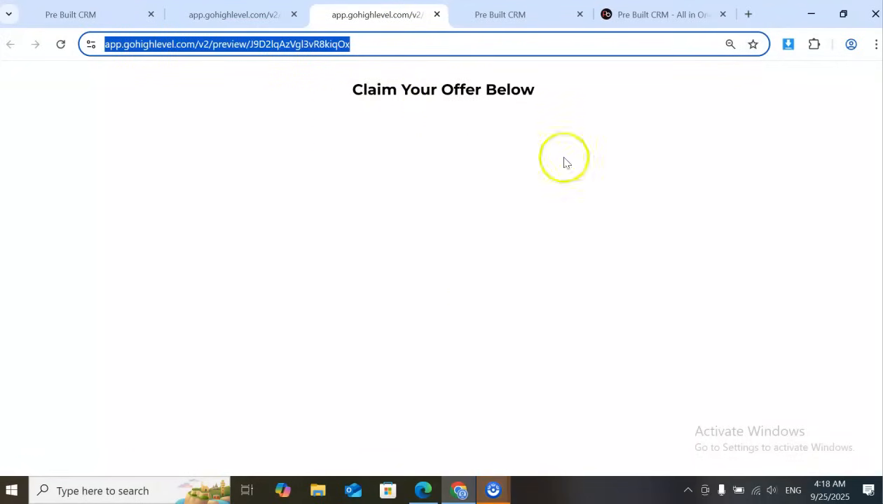
click(303, 17)
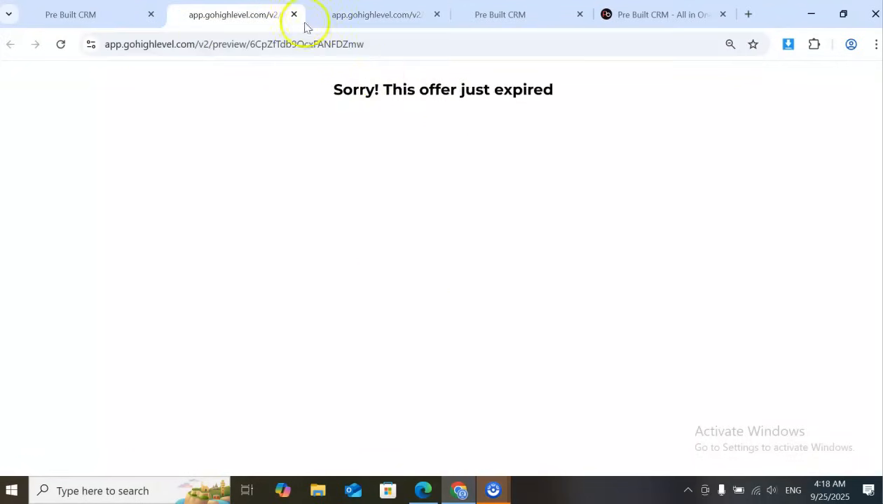
Copy the Offer Expired preview URL and paste it as the link for Timer 1's expired state
click(355, 44)
right_click(353, 44)
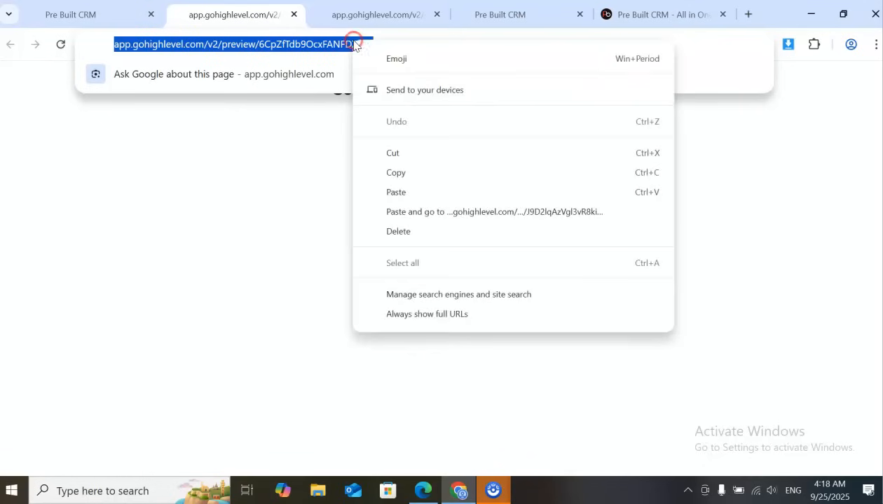
click(392, 175)
click(339, 189)
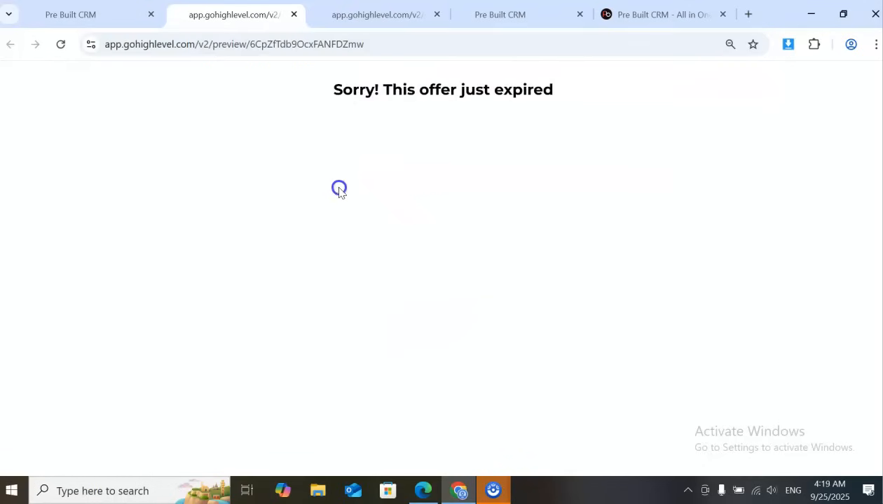
click(61, 10)
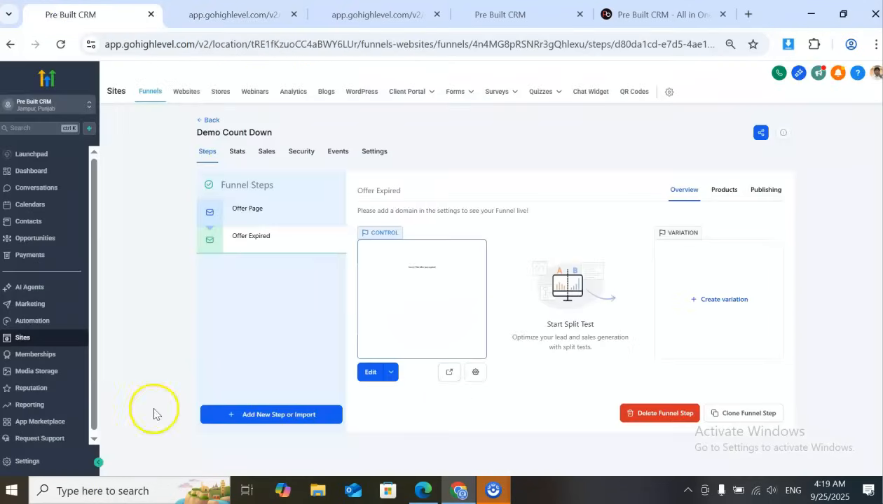
click(534, 7)
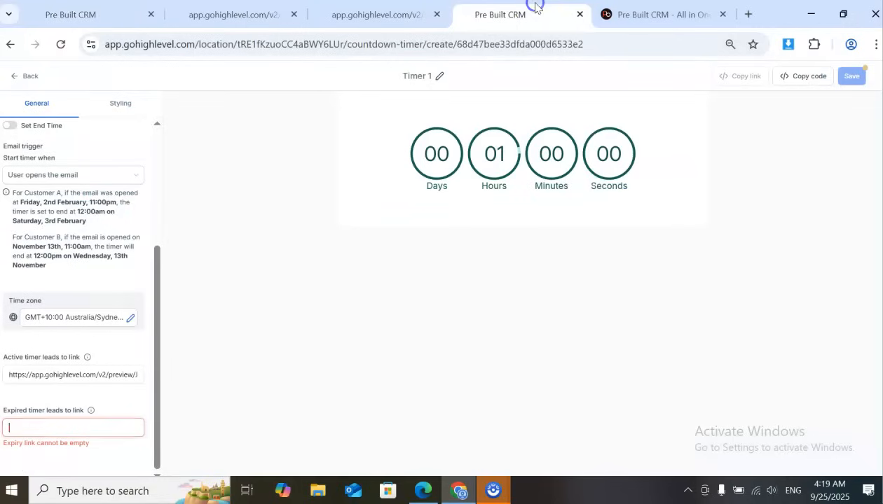
click(104, 430)
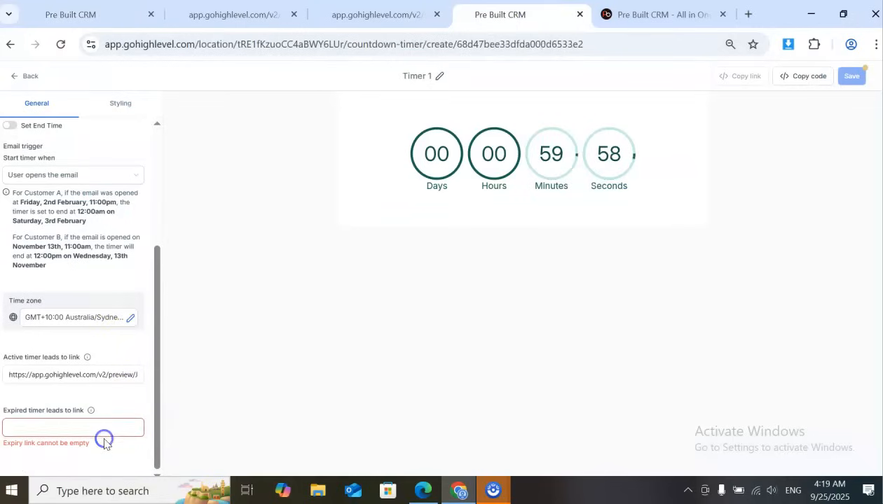
key(ctrl+v)
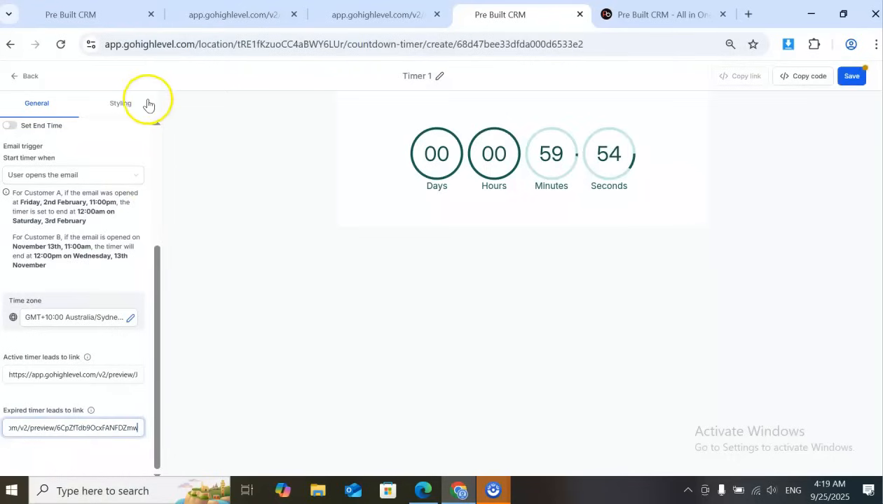
Set the Days label to Hidden in the timer's styling
click(140, 103)
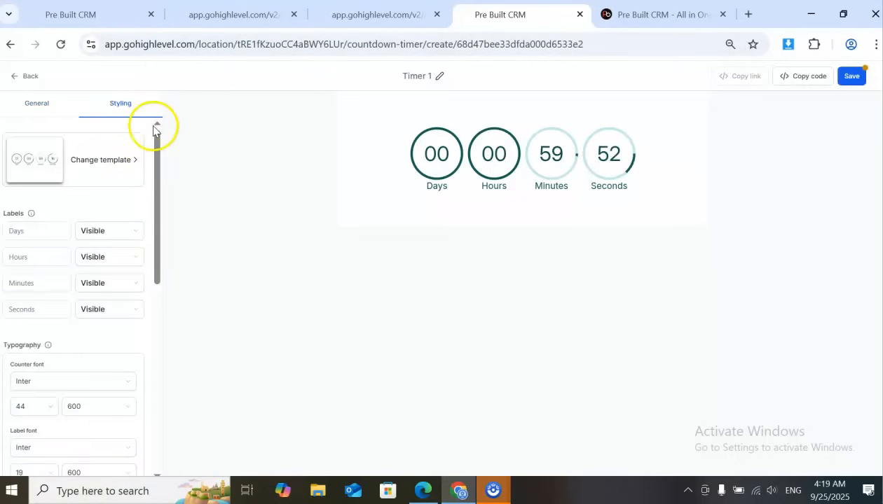
click(139, 232)
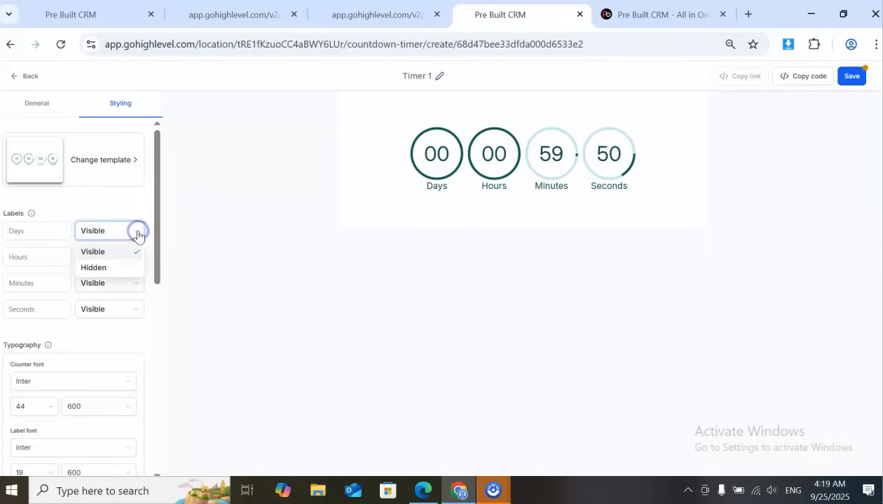
click(140, 269)
click(279, 184)
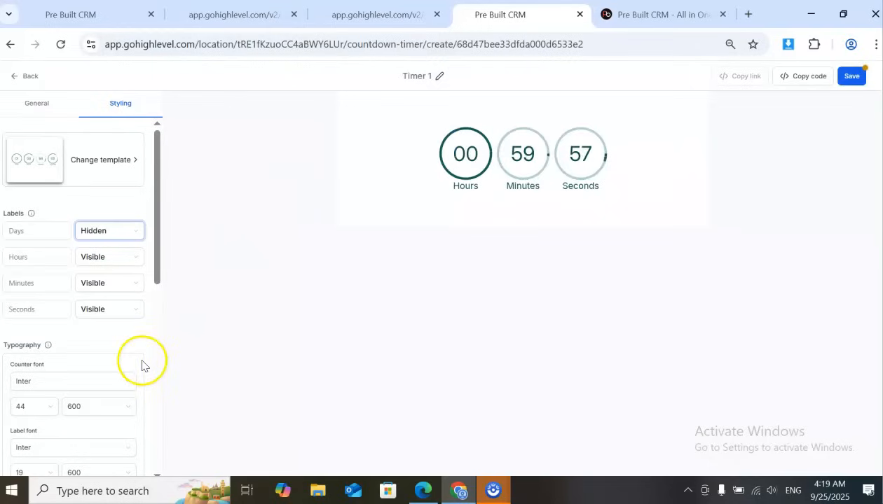
Change the timer's counter font to Helvetica
scroll(141, 365, down, 1)
scroll(142, 364, down, 2)
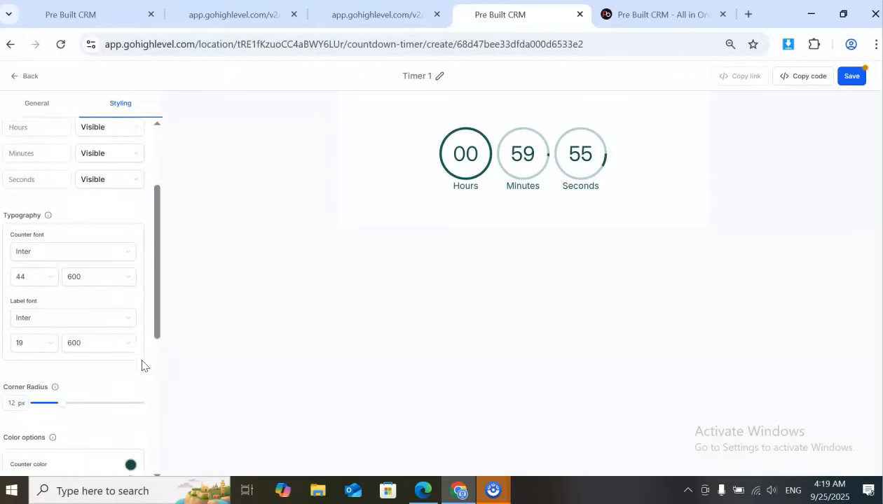
click(51, 249)
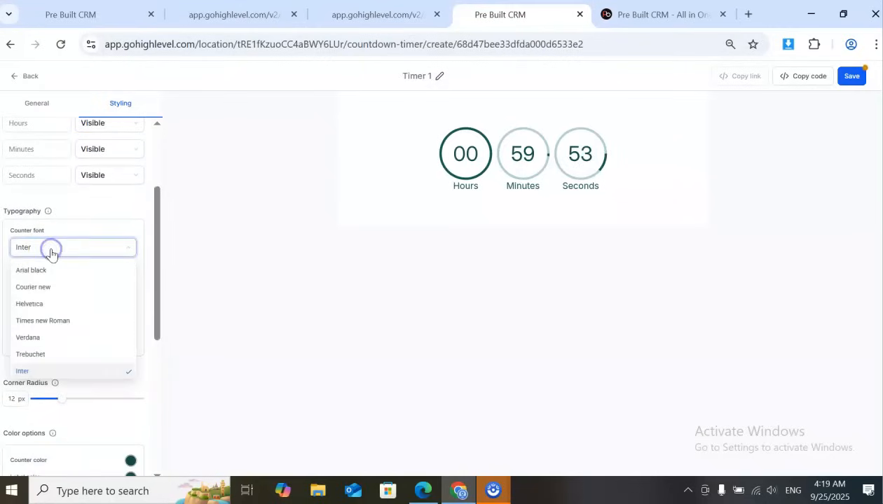
click(38, 304)
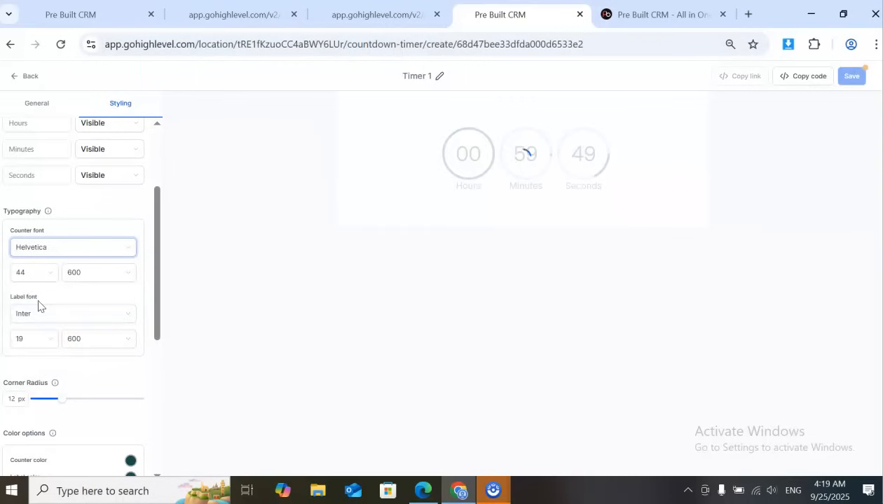
Pick the red brand color #d5444f from the prebuiltcrm.com website and copy its hex code
scroll(39, 306, down, 4)
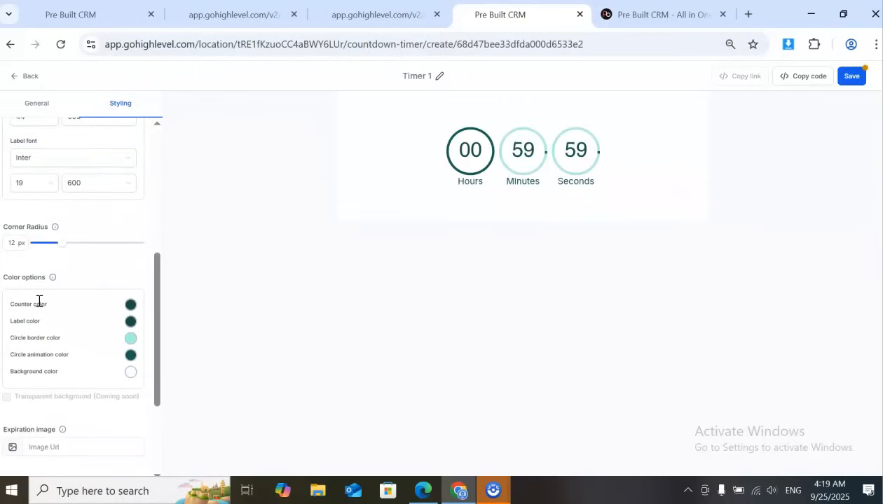
scroll(38, 303, down, 1)
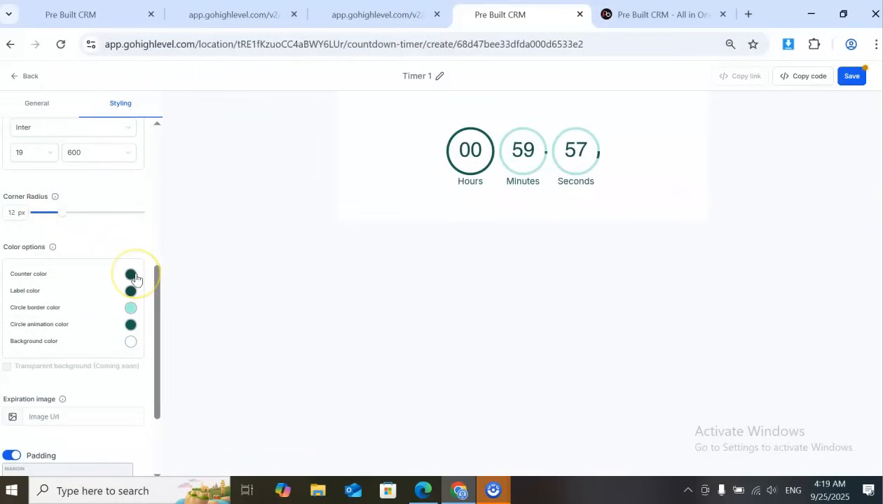
click(652, 14)
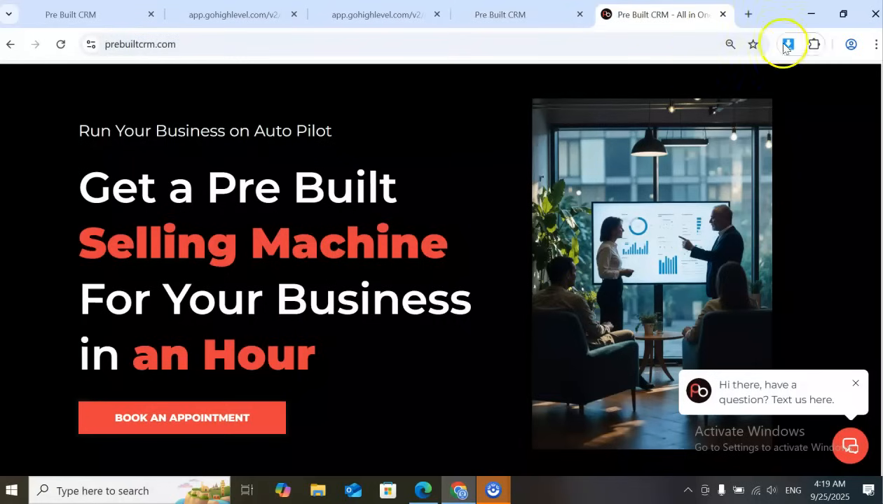
click(813, 44)
click(634, 155)
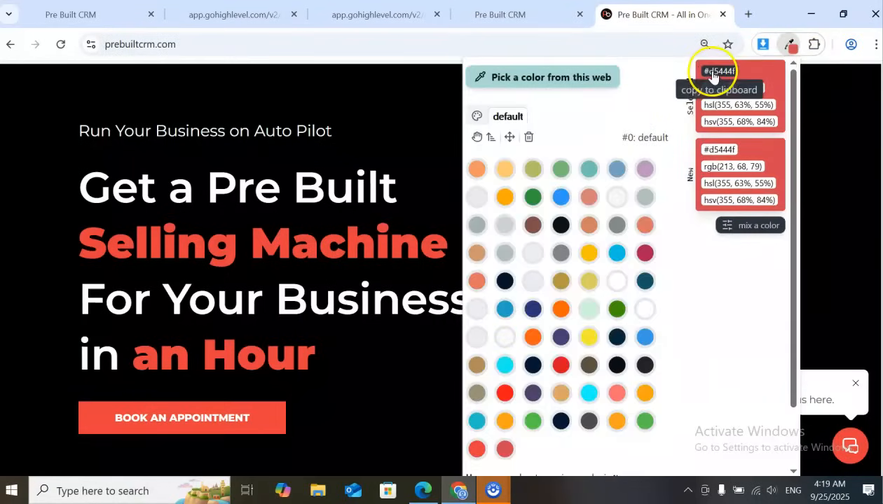
Set Timer 1's counter color to #d5444f and its background color to black
click(500, 14)
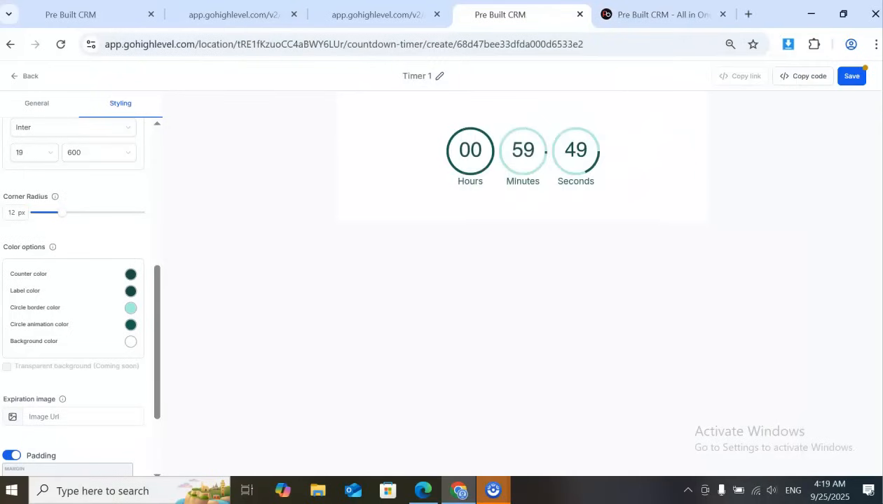
click(130, 276)
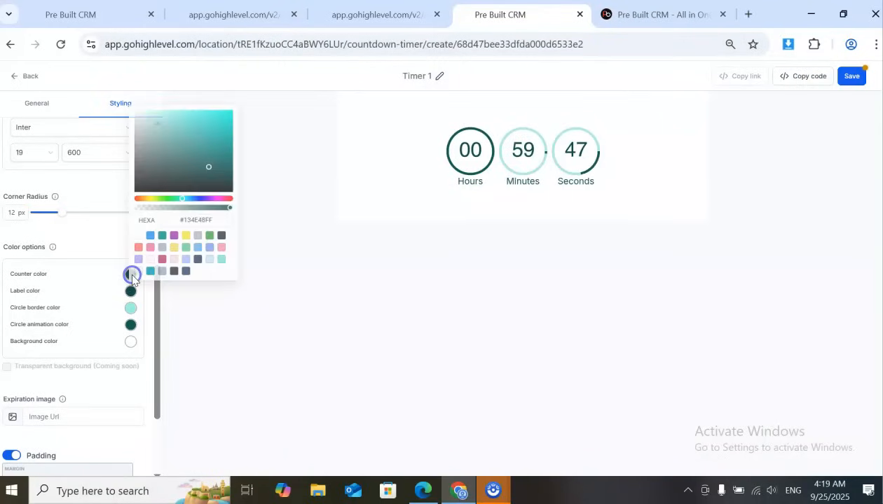
click(219, 218)
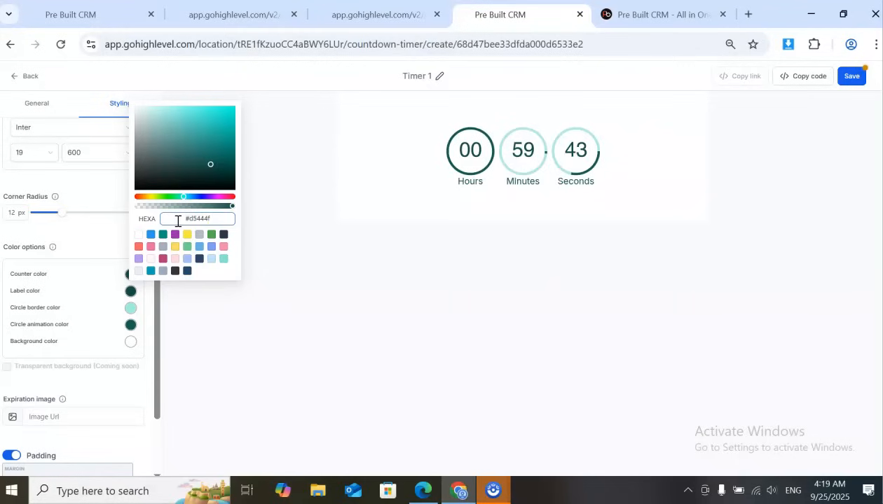
click(333, 199)
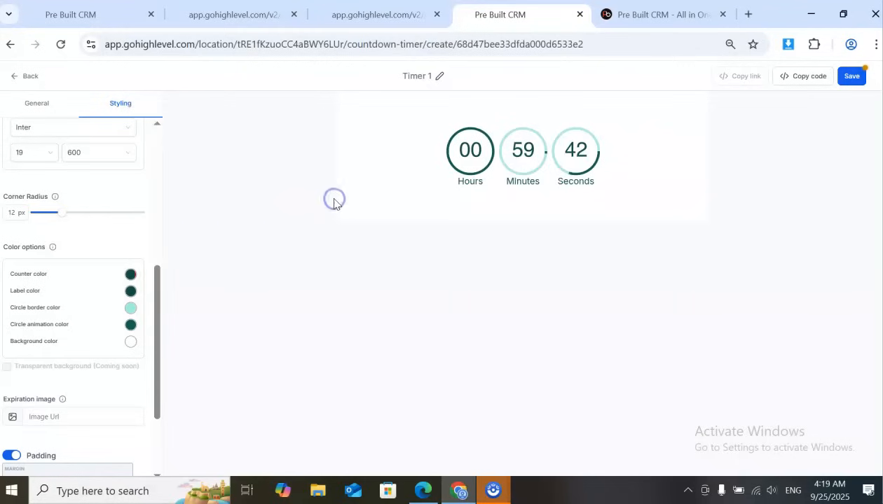
click(132, 342)
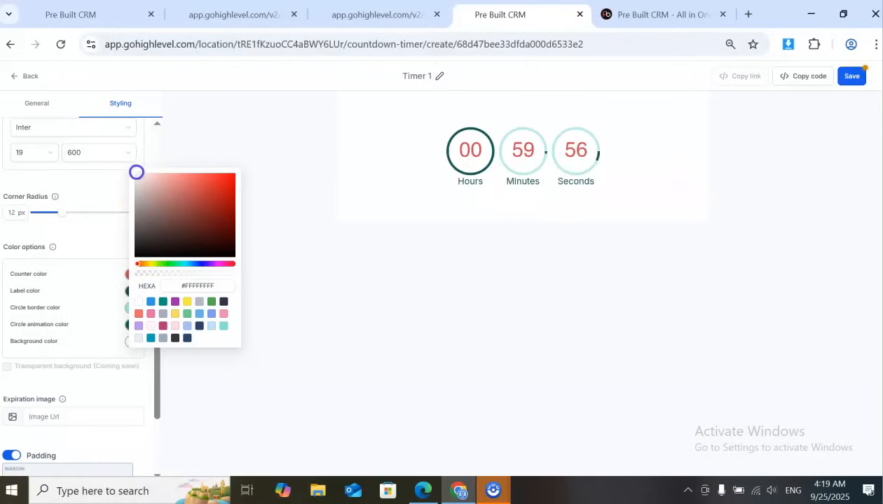
click(274, 301)
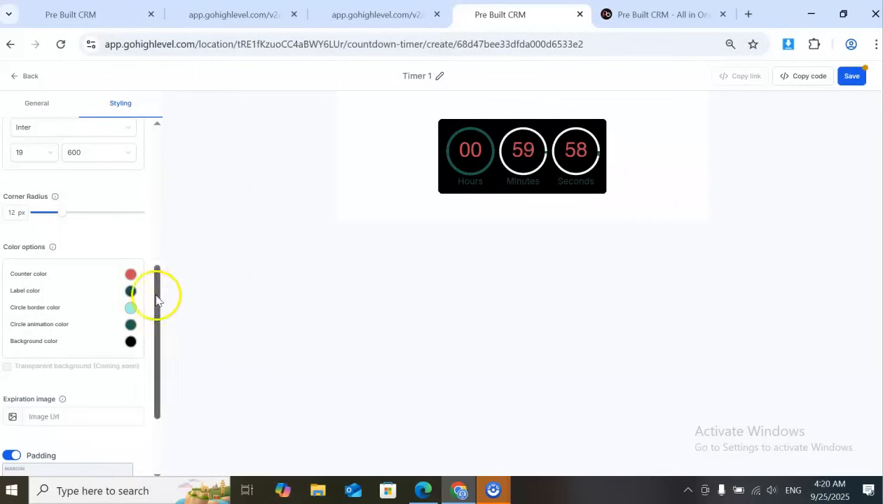
Change the timer's label color to white, #FFFFFF
click(131, 290)
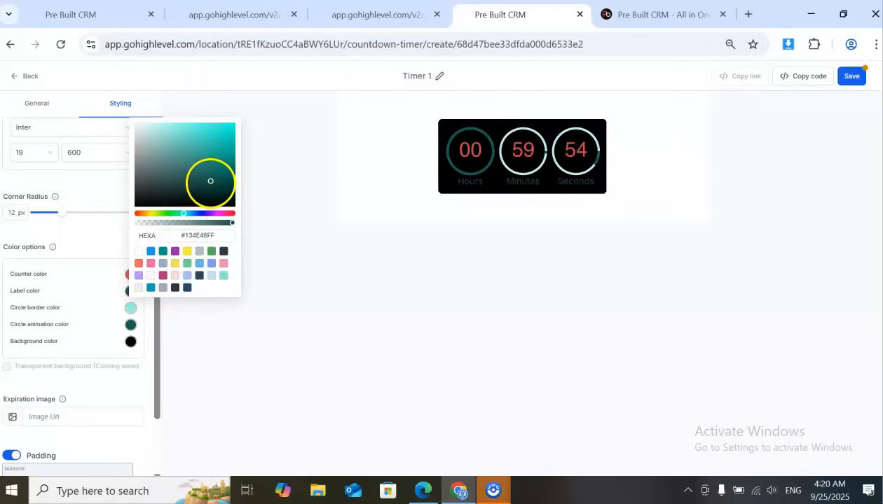
click(211, 181)
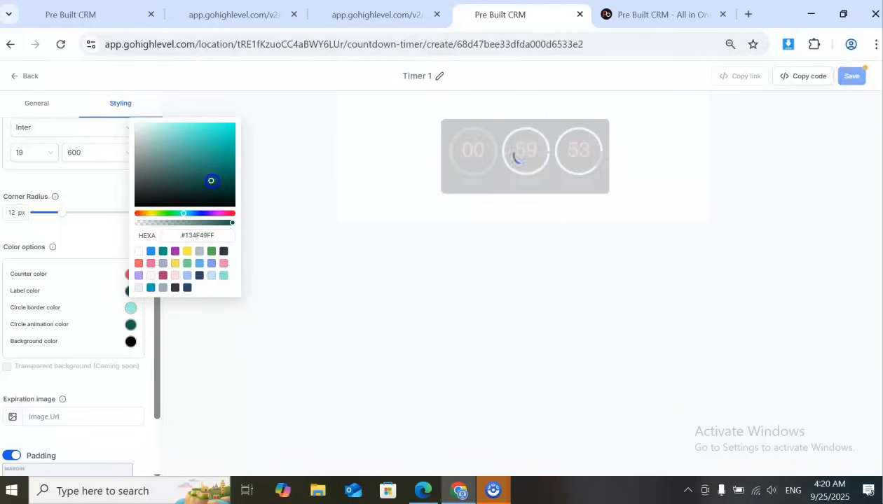
drag(211, 181, 136, 128)
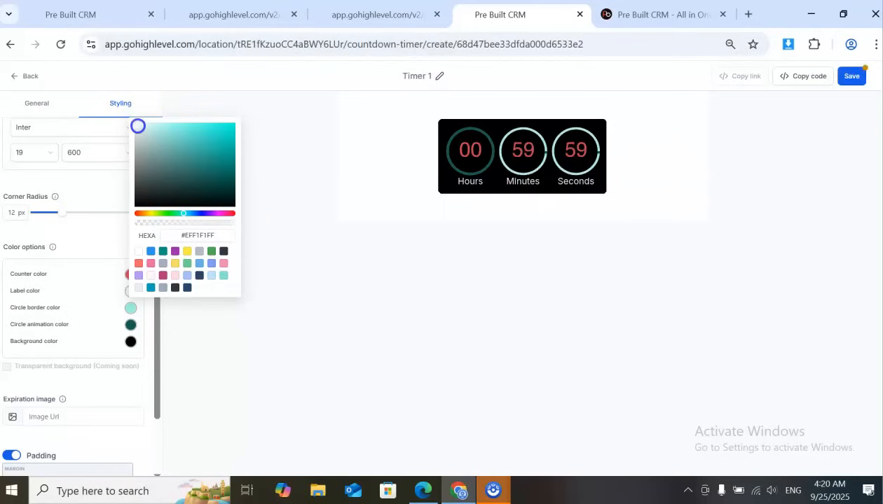
click(138, 122)
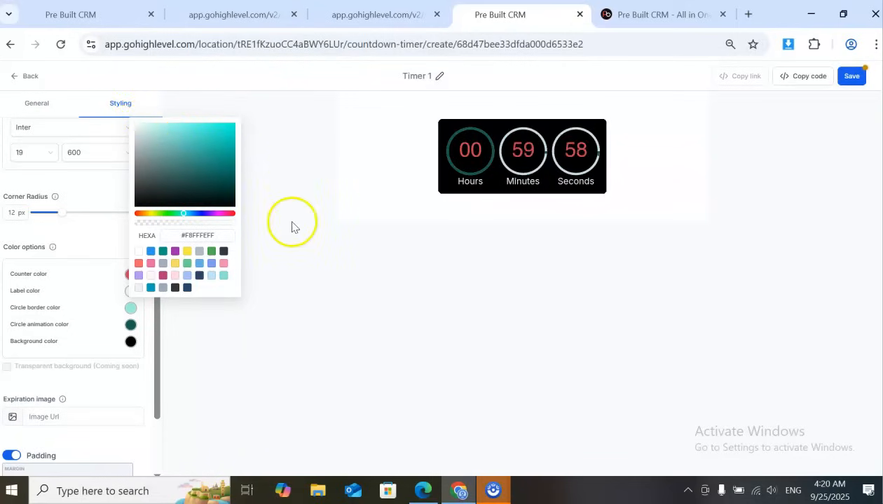
click(138, 251)
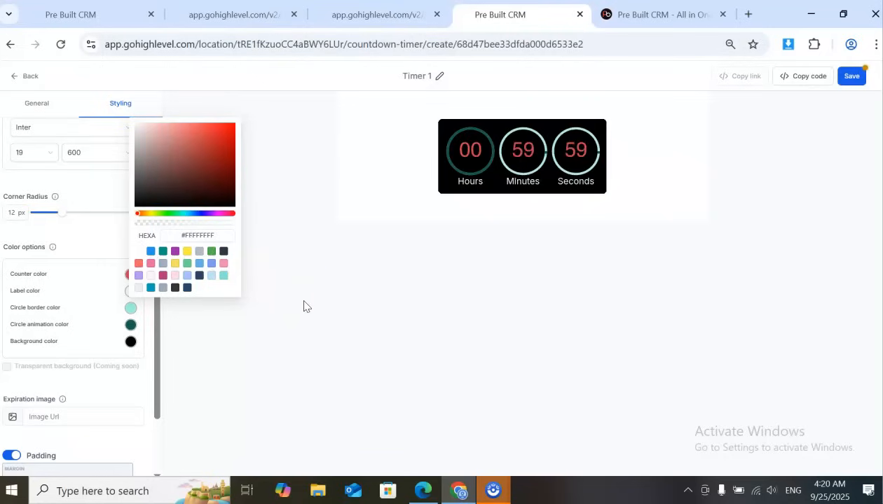
Set the timer's circle border color to the copied red #d5444f
click(131, 311)
click(223, 253)
drag(223, 253, 172, 253)
text(#d5444f)
click(256, 275)
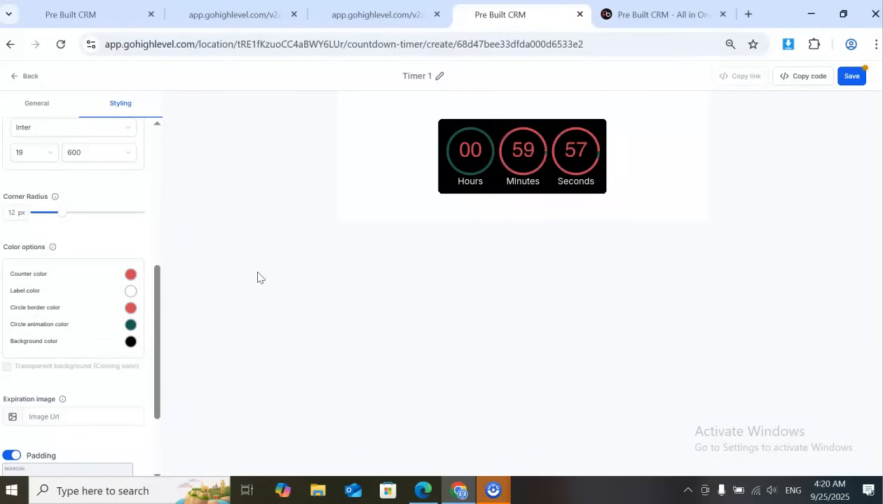
Set the timer's circle animation color to white, #FFFFFF, and save Timer 1
click(131, 324)
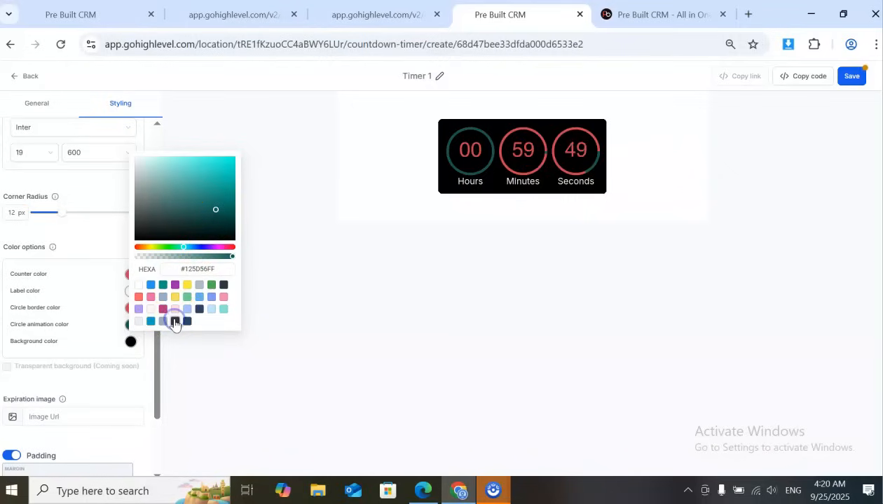
click(175, 320)
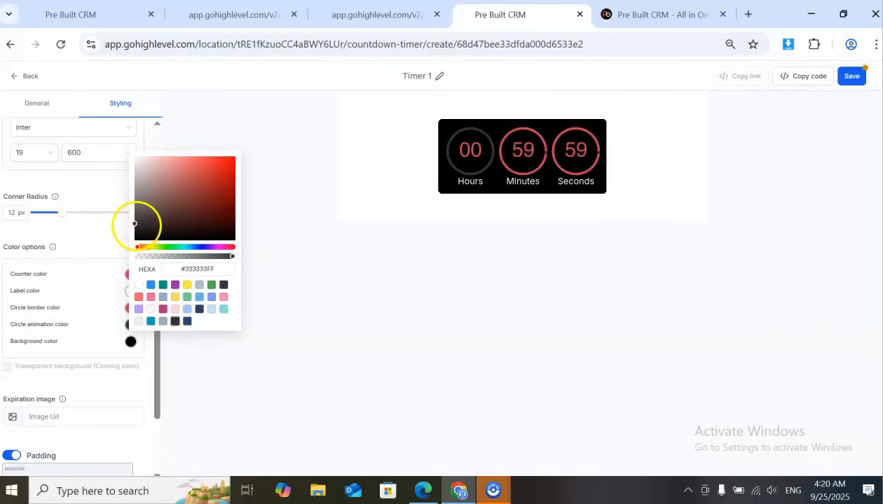
click(139, 284)
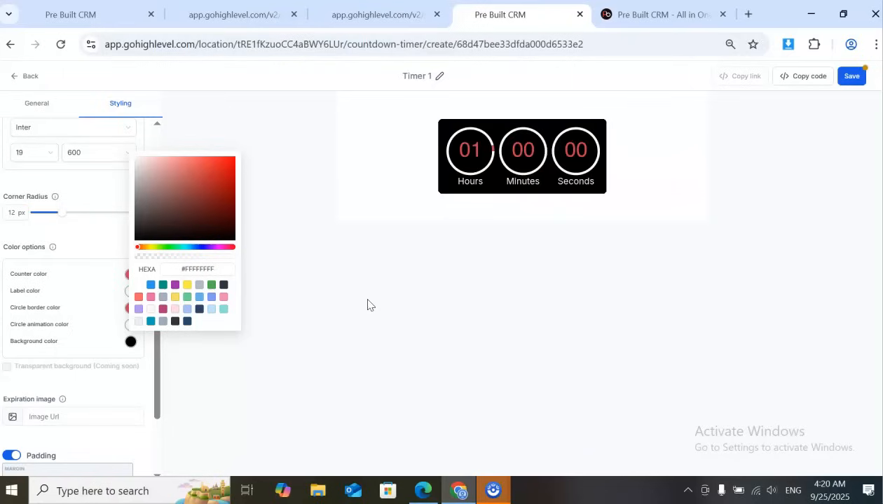
click(386, 293)
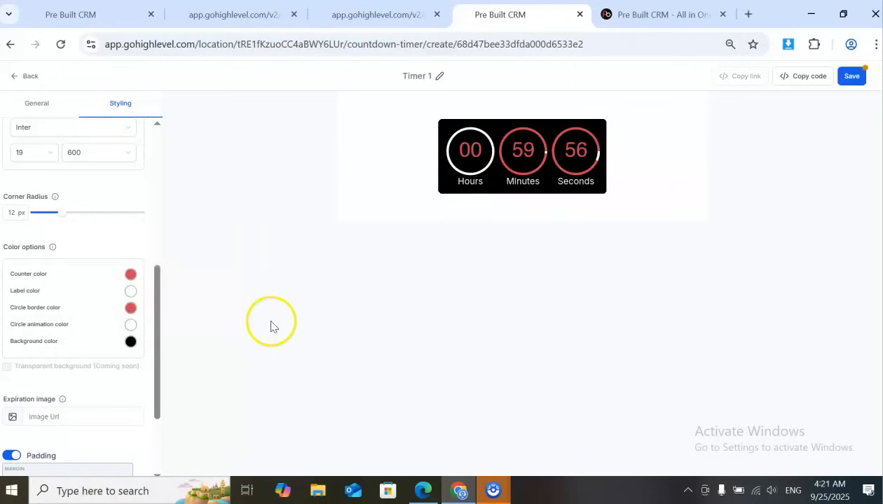
click(852, 76)
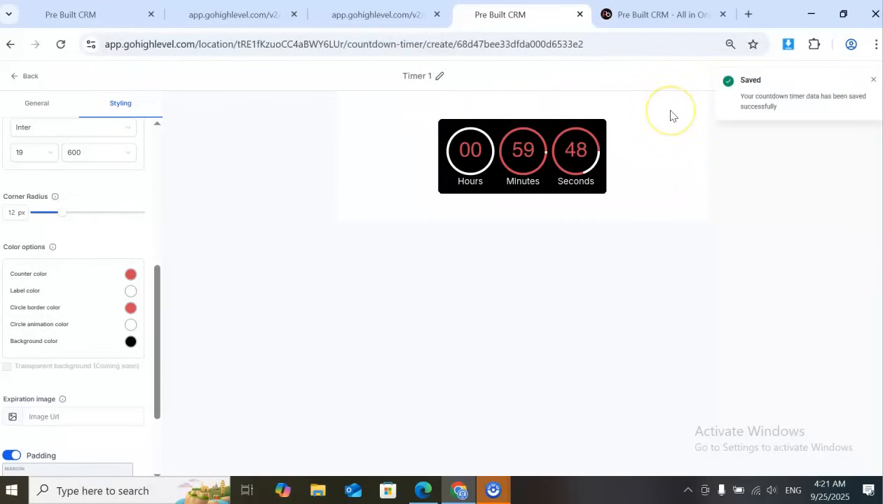
Open the AI Booking Demo email template from the email marketing templates
click(109, 13)
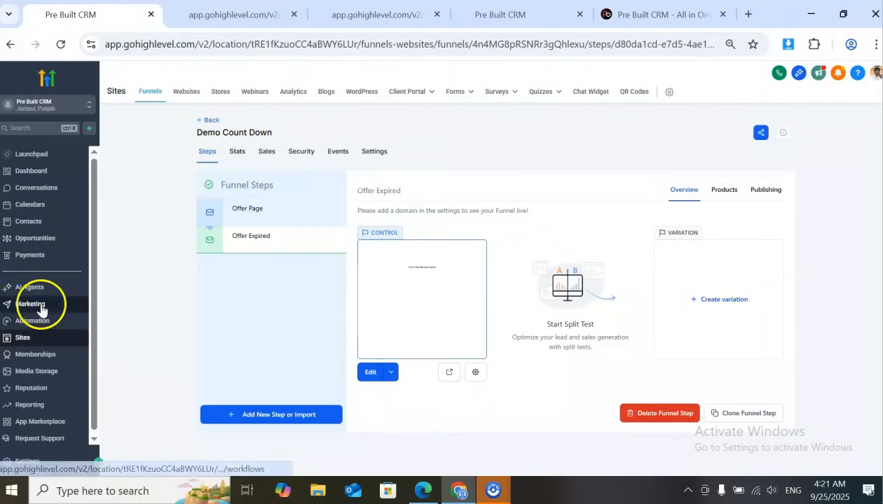
click(40, 306)
click(213, 115)
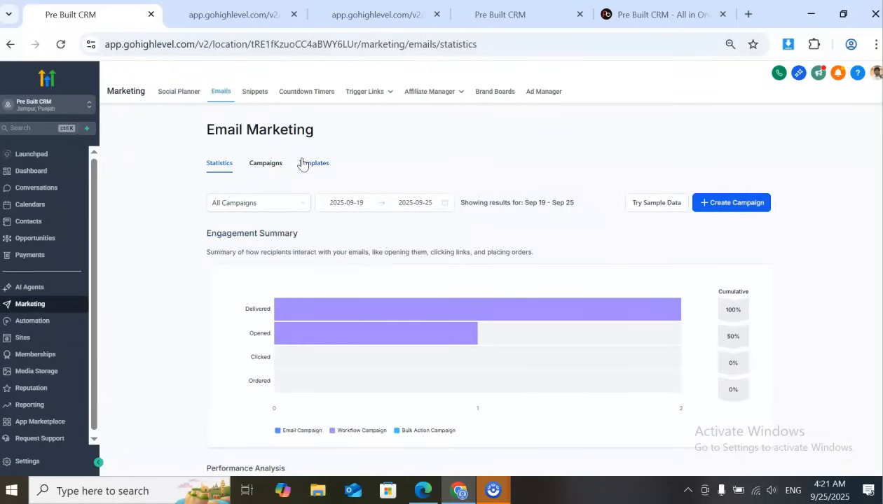
click(305, 164)
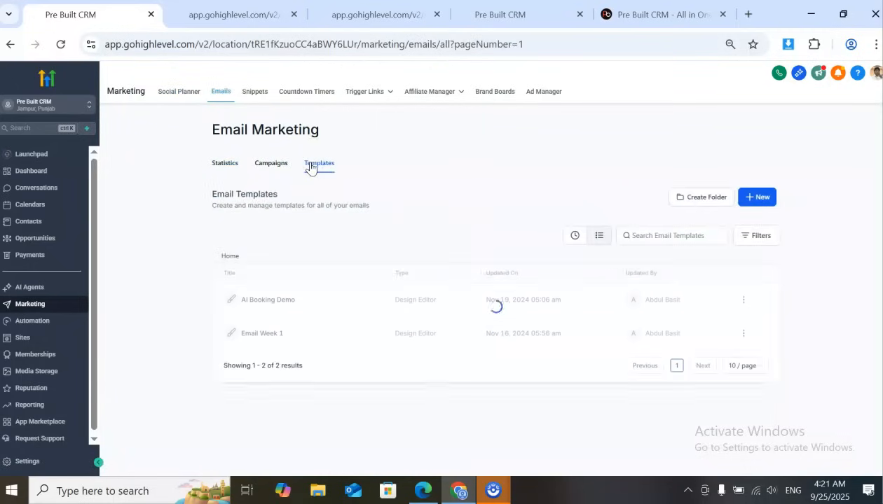
click(275, 302)
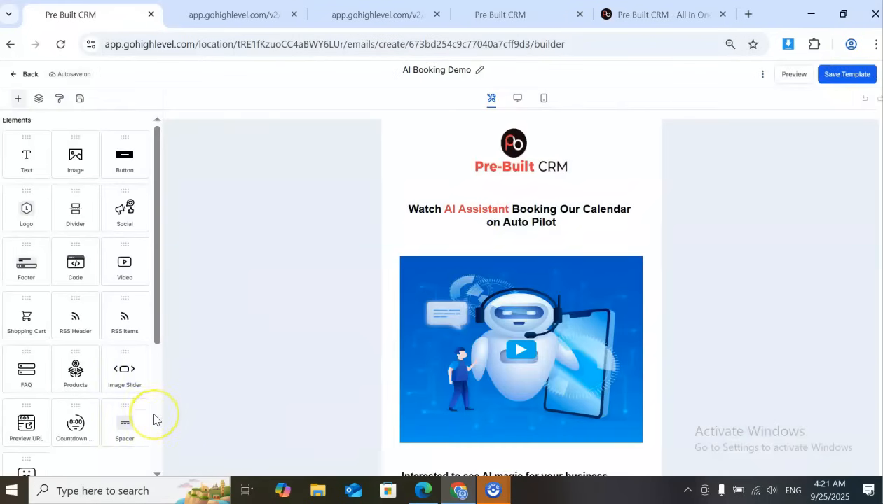
Add a countdown timer element between the heading and the video image, assign Timer 1 to it, and save the template
scroll(154, 417, down, 1)
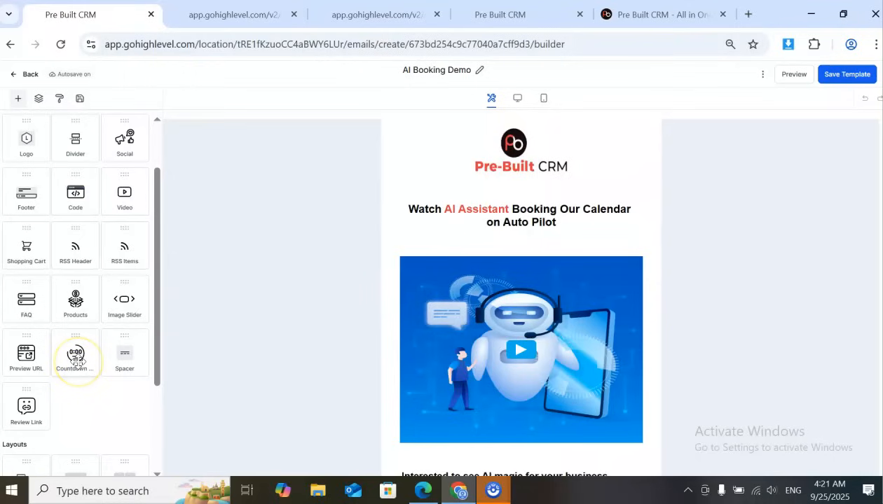
drag(77, 360, 516, 259)
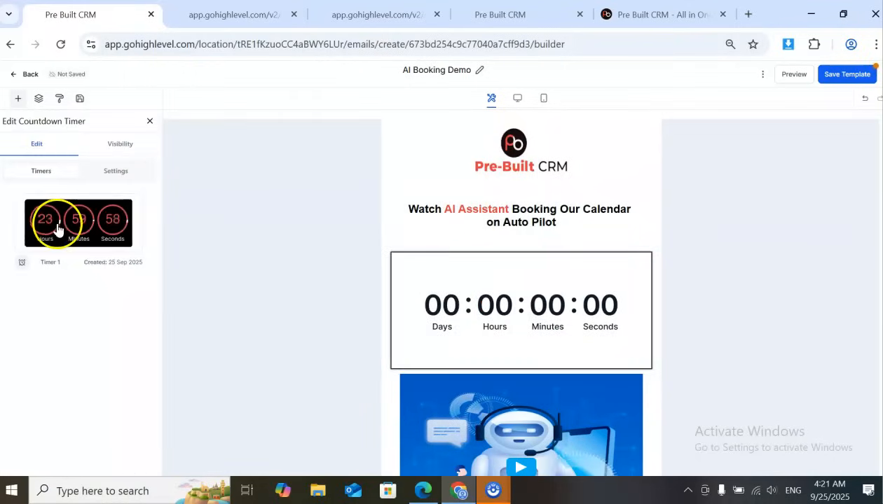
click(58, 230)
click(454, 325)
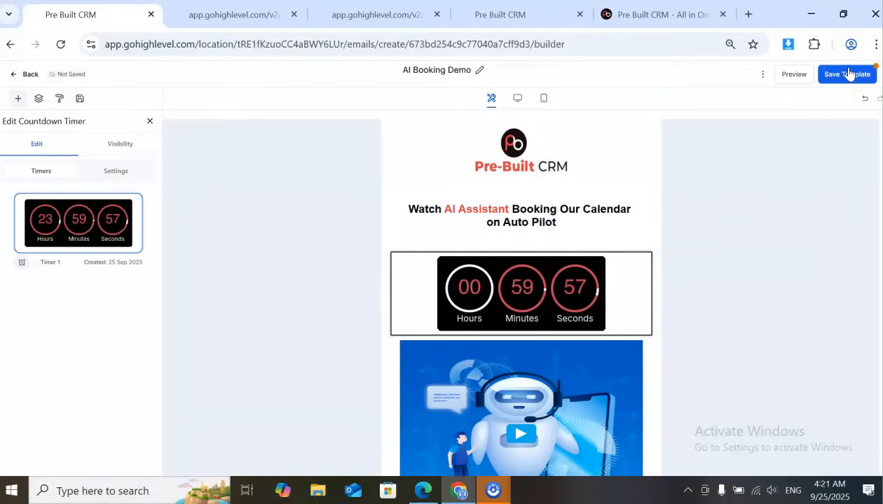
click(846, 75)
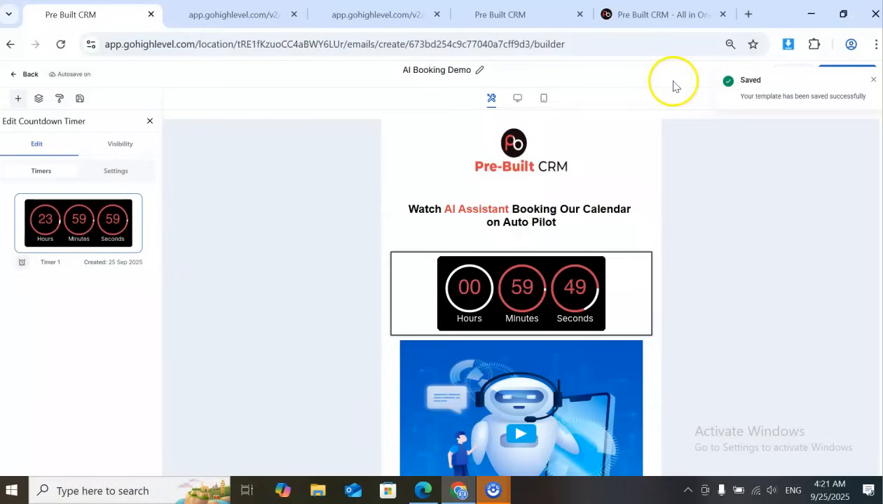
Send a test email of the AI Booking Demo template
click(872, 80)
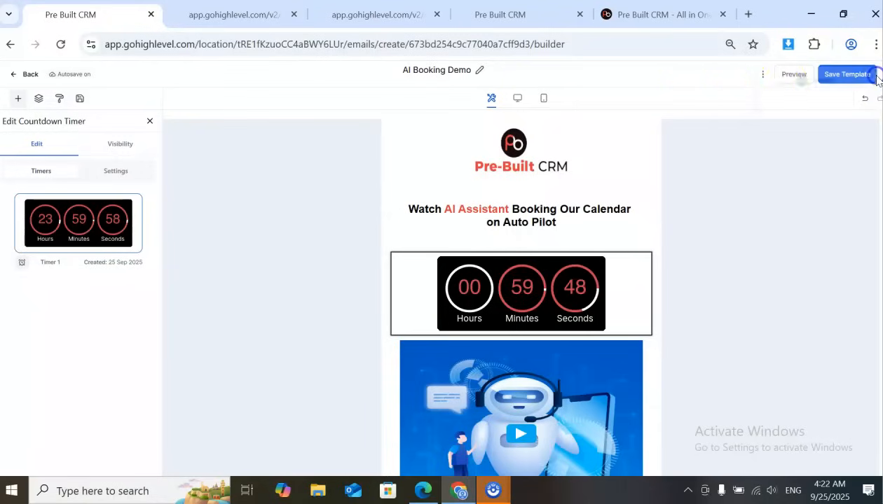
click(762, 75)
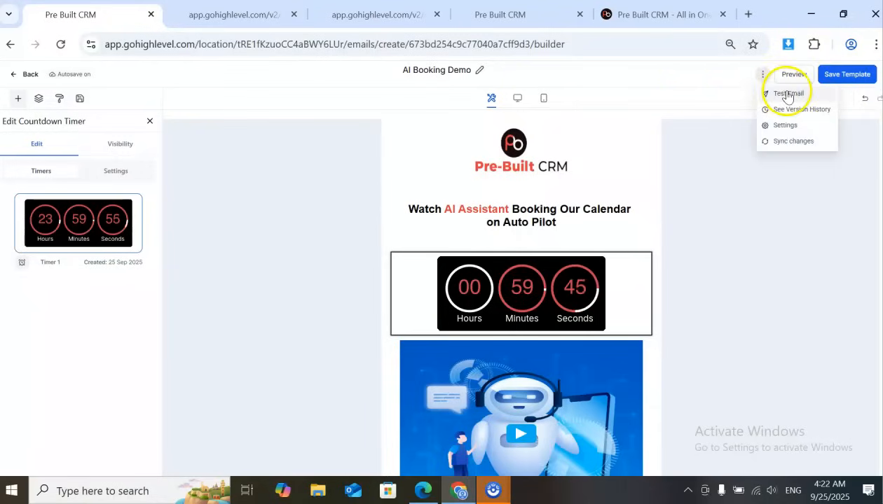
click(786, 96)
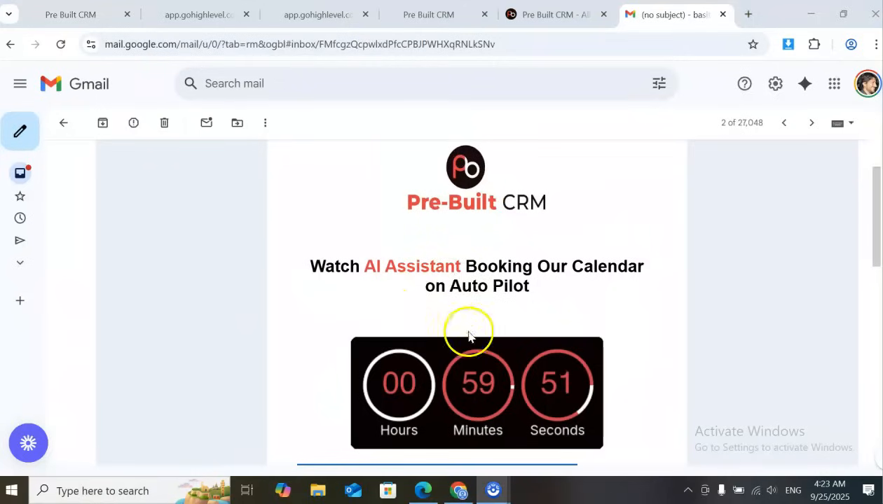
Review the countdown timer in the test email received in Gmail and follow its link to check the offer page
scroll(444, 280, down, 1)
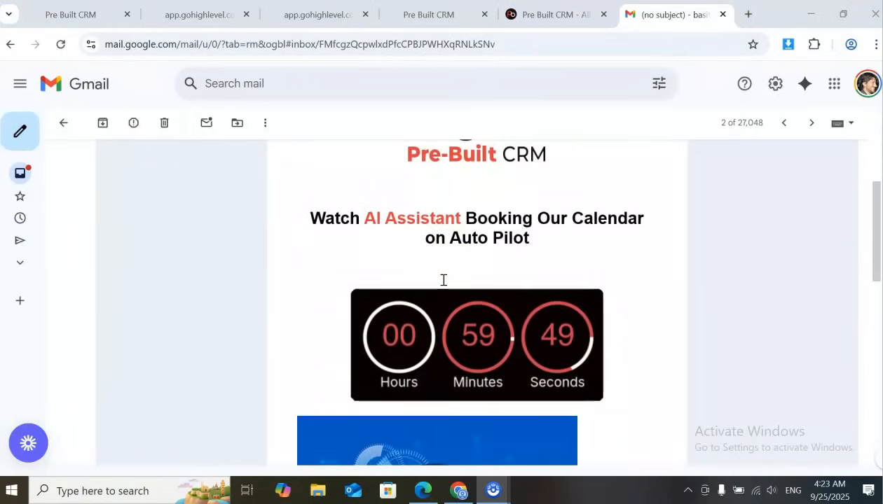
scroll(416, 344, down, 2)
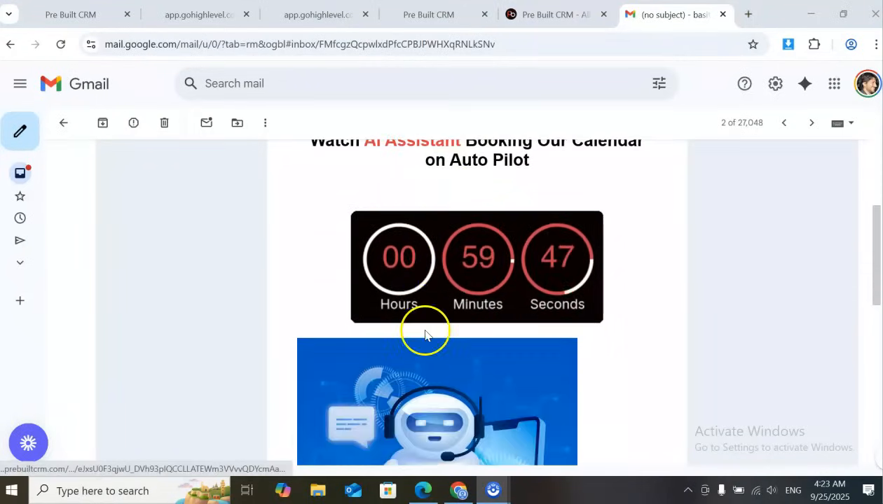
click(477, 272)
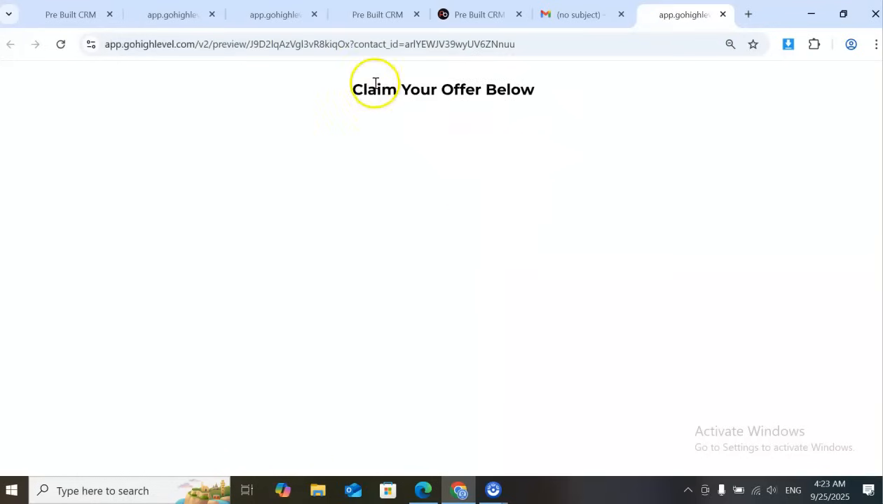
drag(350, 89, 517, 98)
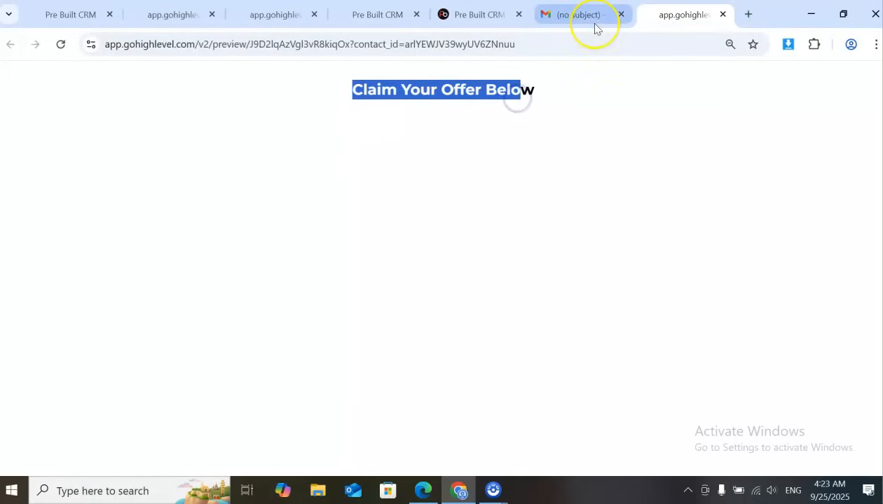